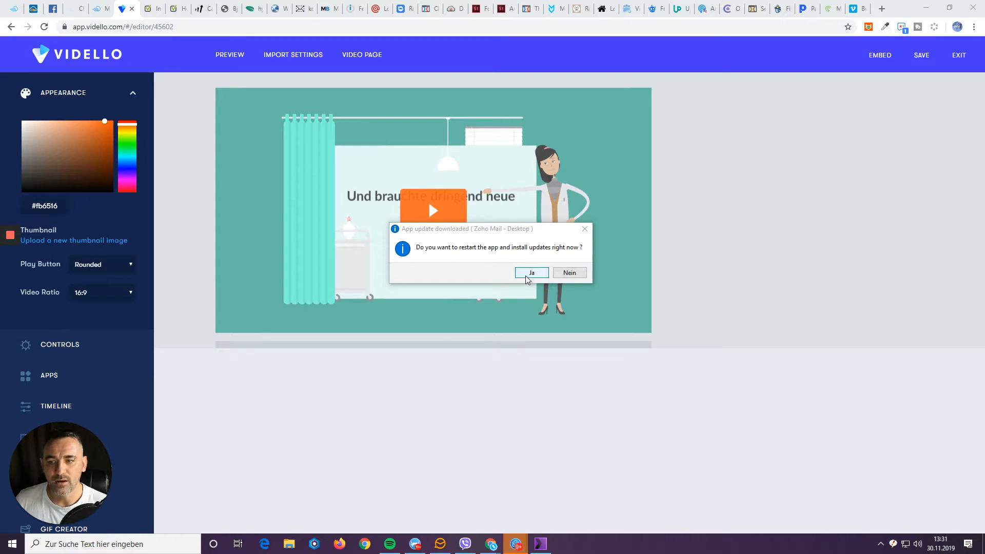
Move the Zoho update dialog aside and bring the Vidello video editor back in front.
drag(516, 231, 822, 418)
click(94, 386)
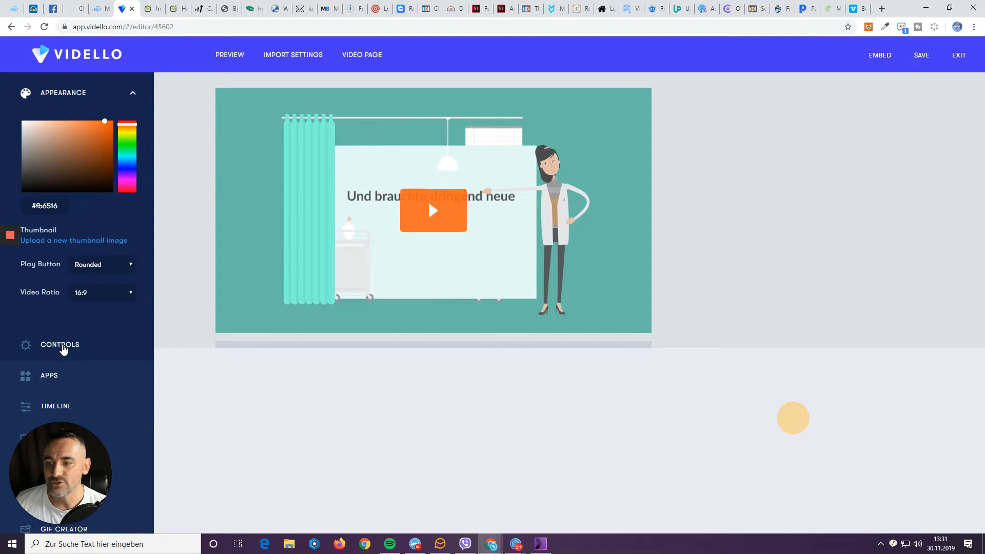
Add an Email opt-in app from Apps at 00:00 on the video timeline.
click(50, 378)
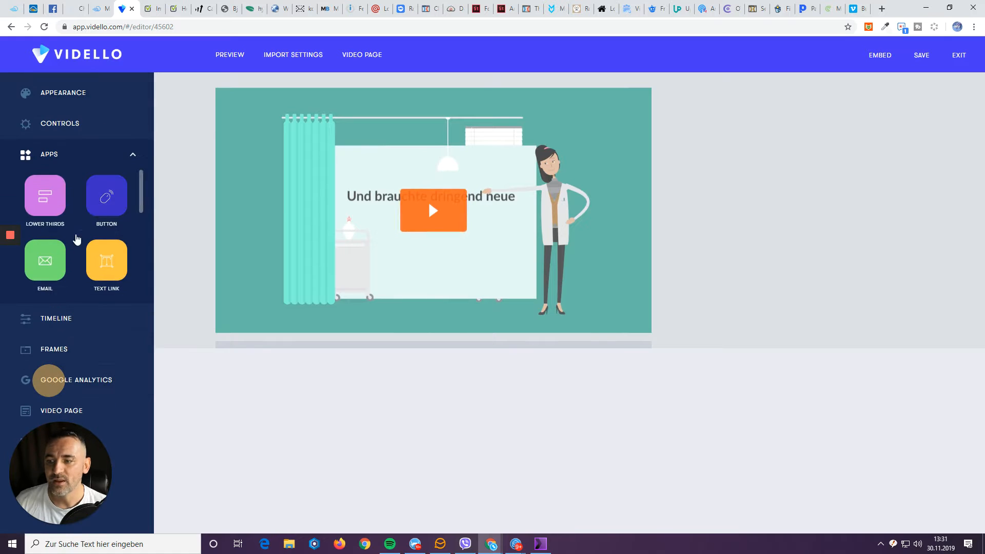
click(46, 263)
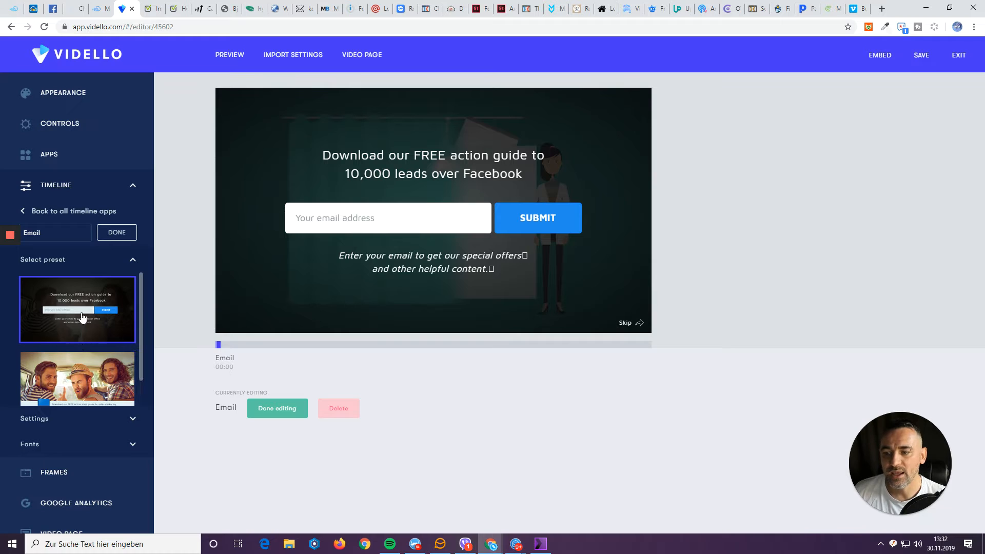
scroll(82, 316, down, 1)
scroll(82, 317, up, 1)
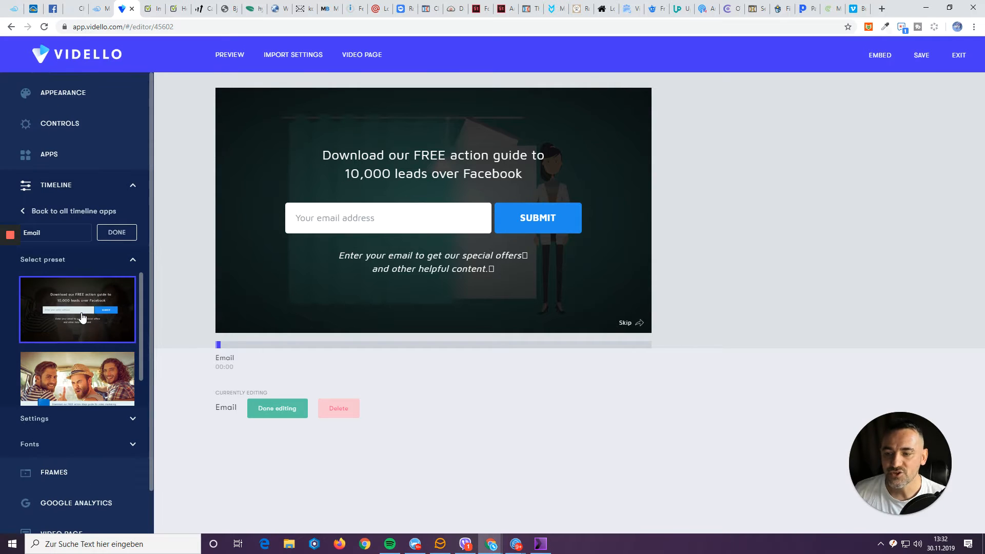
click(82, 316)
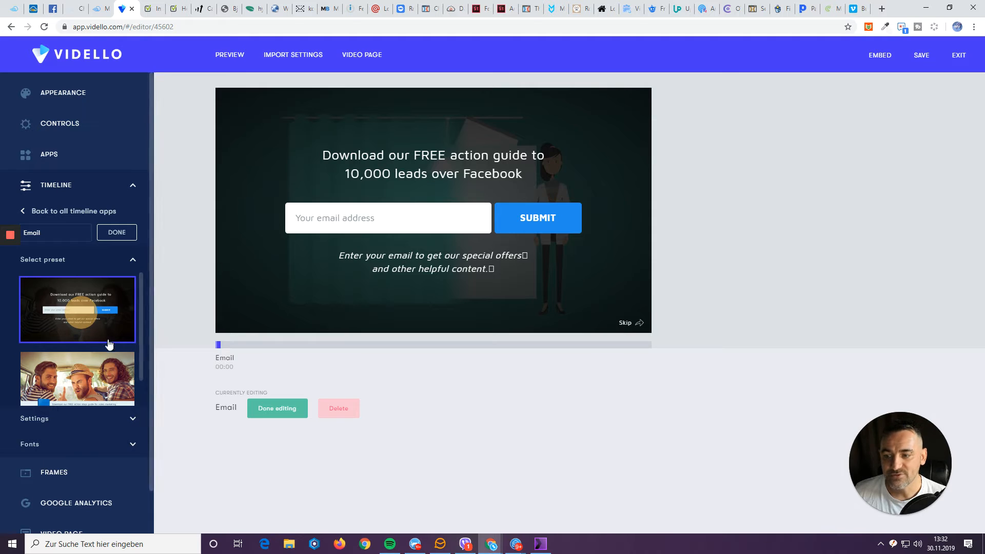
click(57, 387)
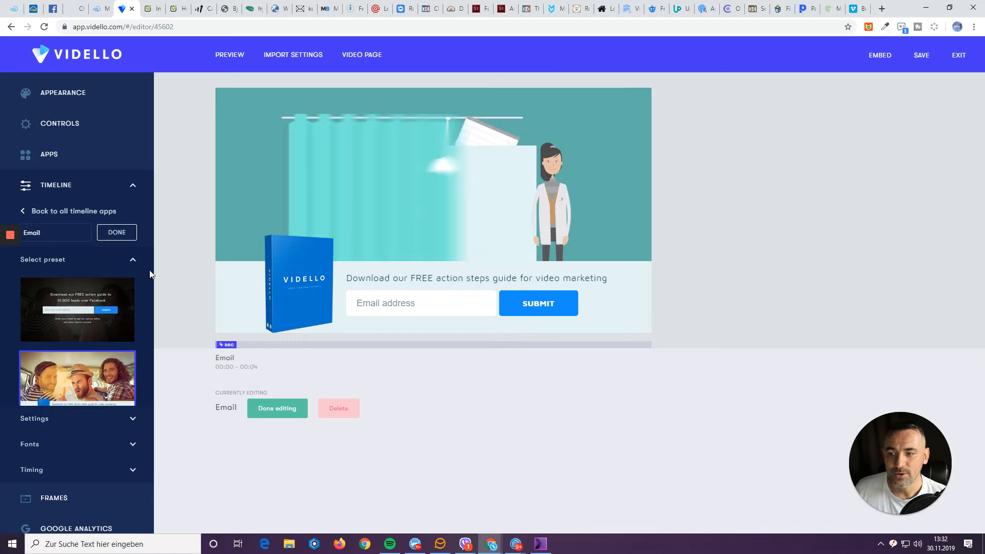
click(108, 294)
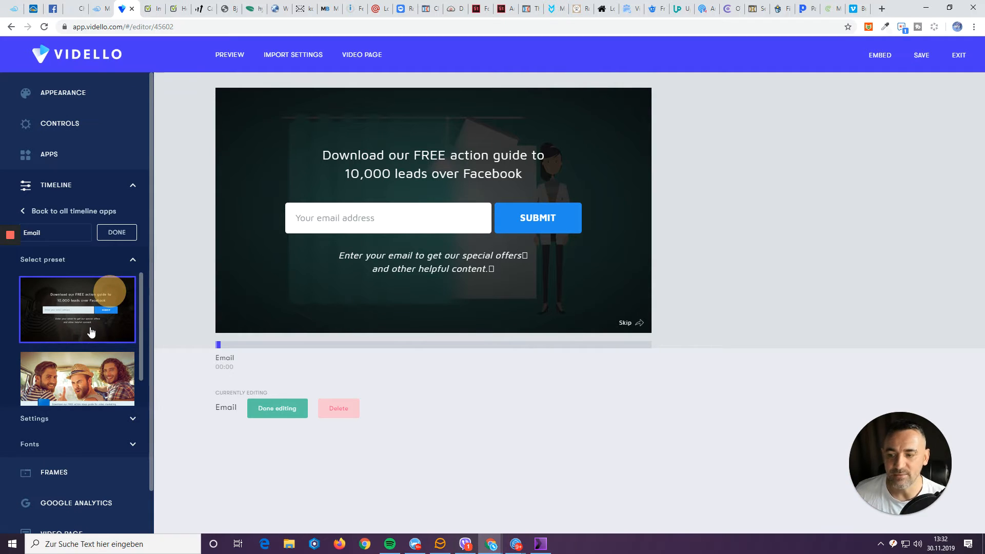
scroll(91, 332, down, 1)
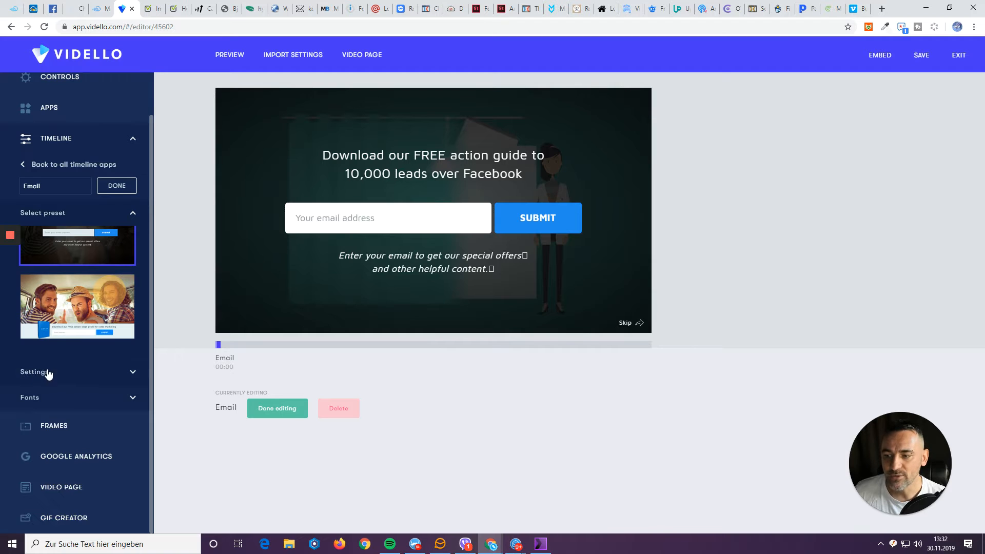
In the opt-in settings, show a first-name-only name field and hide the Skip option.
click(32, 372)
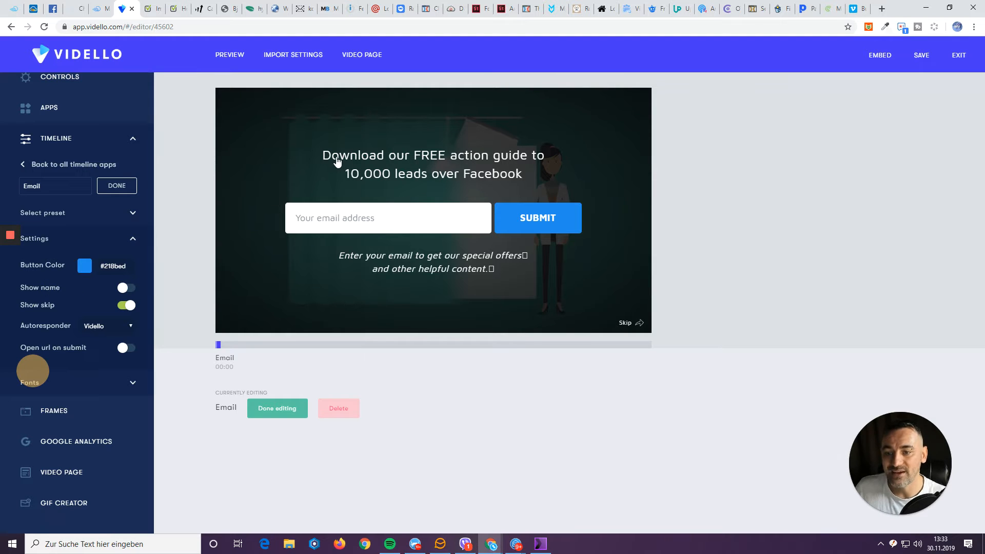
click(122, 289)
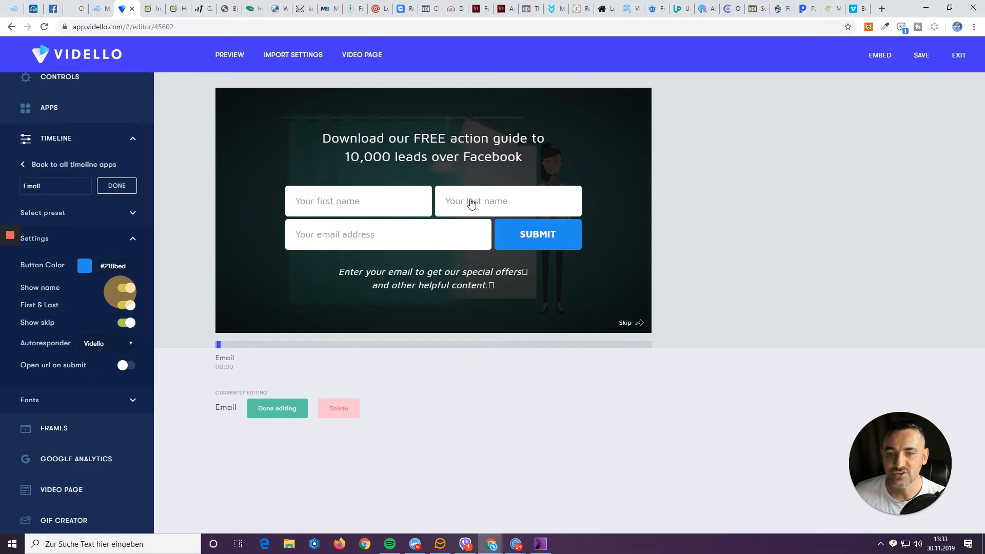
click(128, 307)
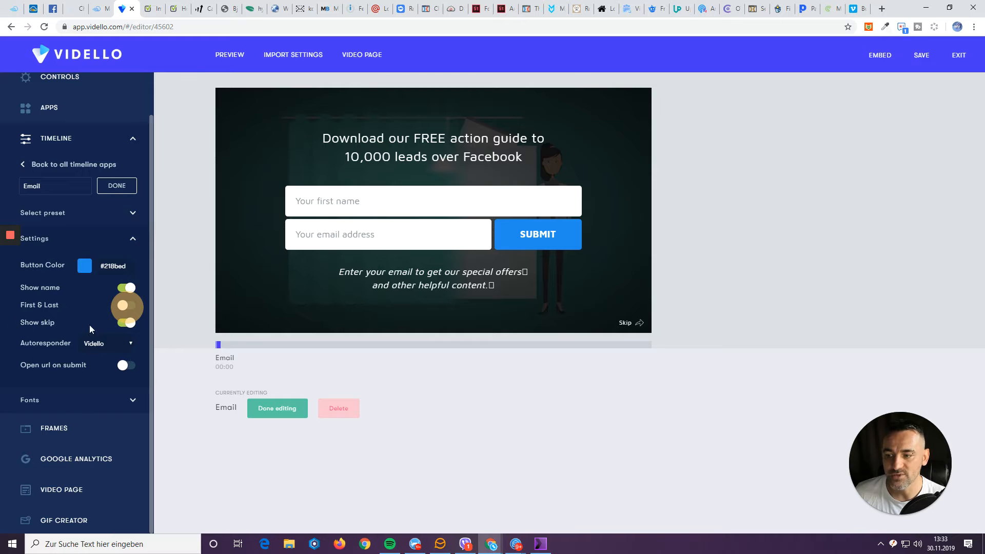
click(128, 324)
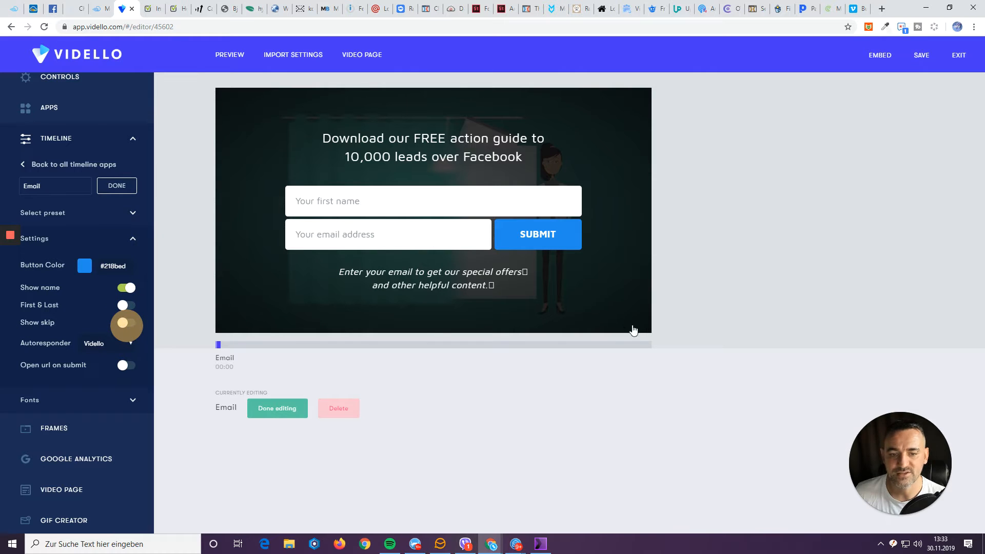
click(127, 323)
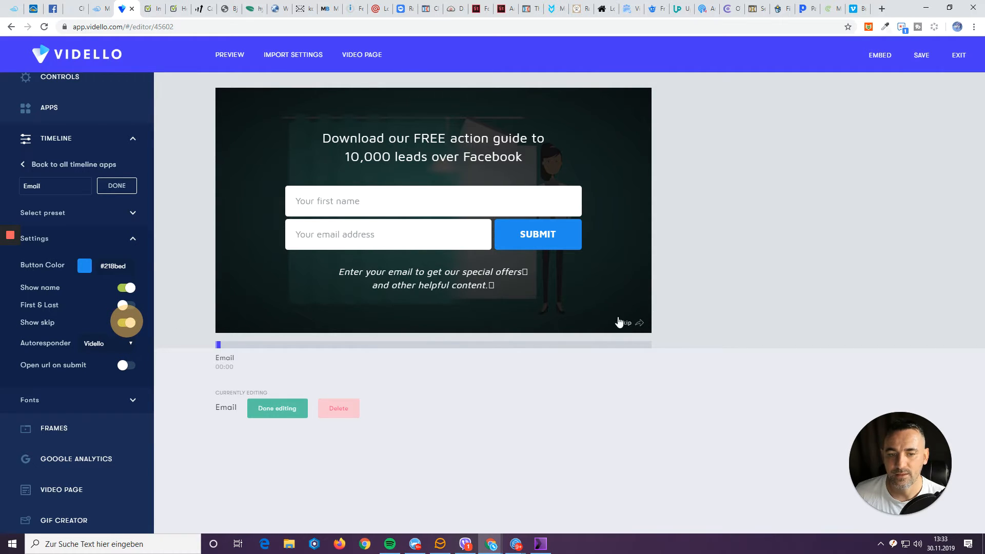
click(127, 323)
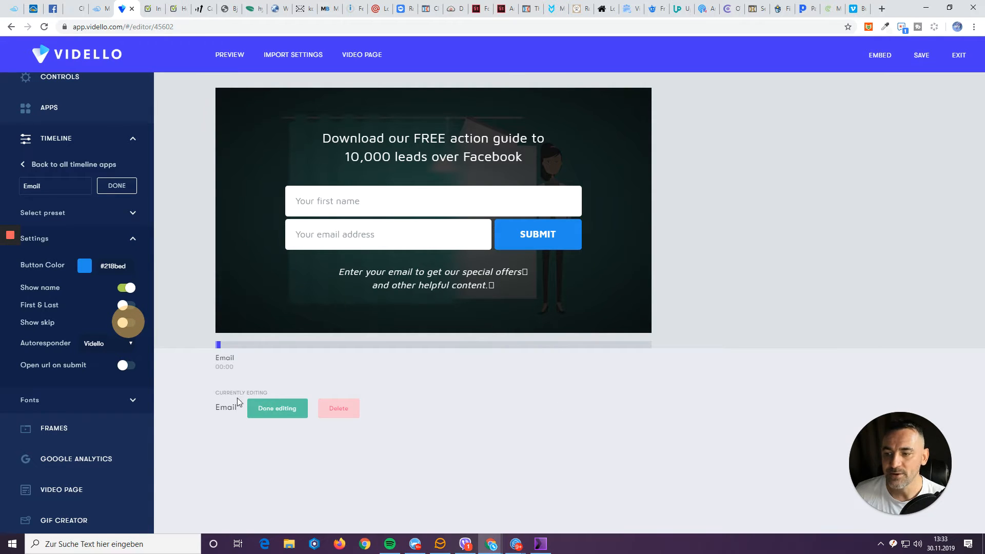
Set the opt-in autoresponder to Custom Html and go to the MailingBoss dashboard.
click(92, 342)
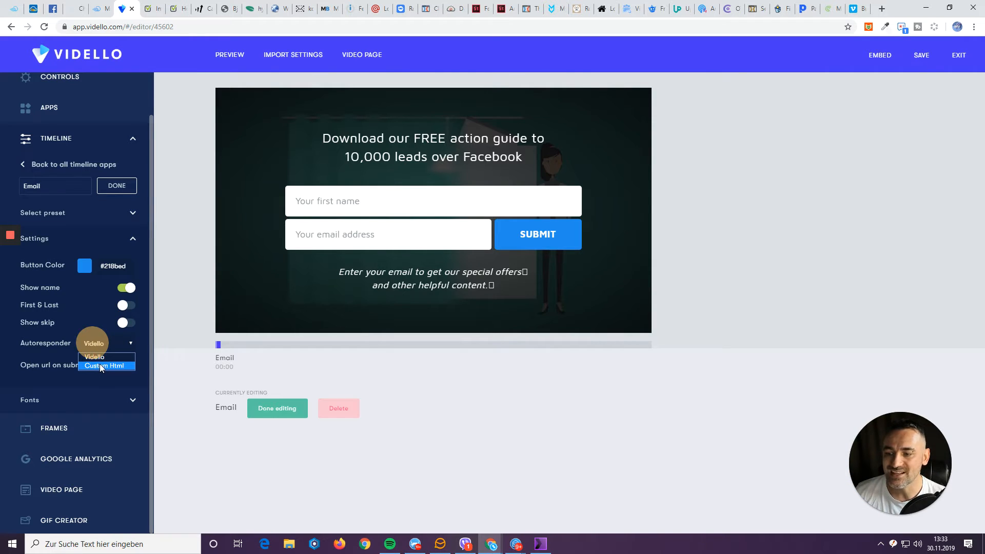
click(101, 364)
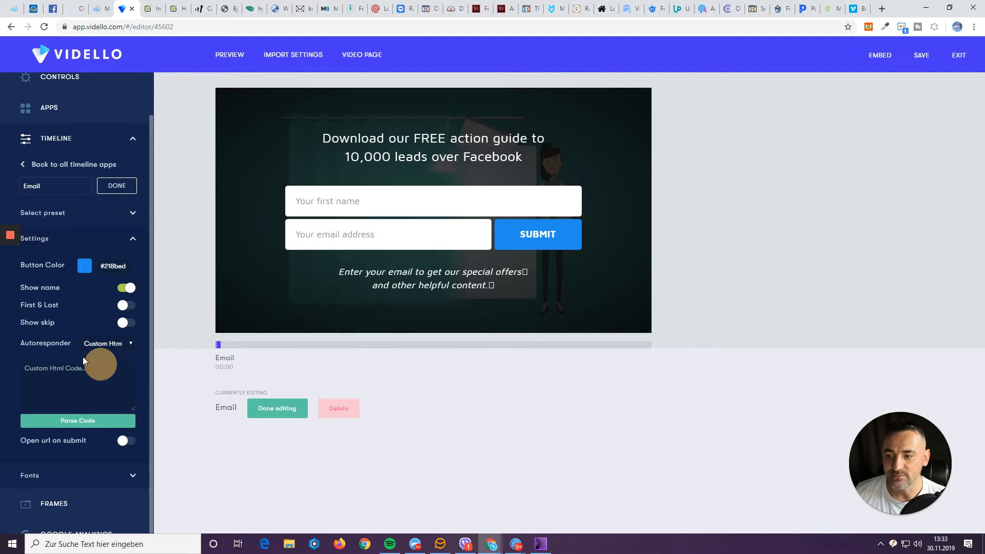
click(74, 374)
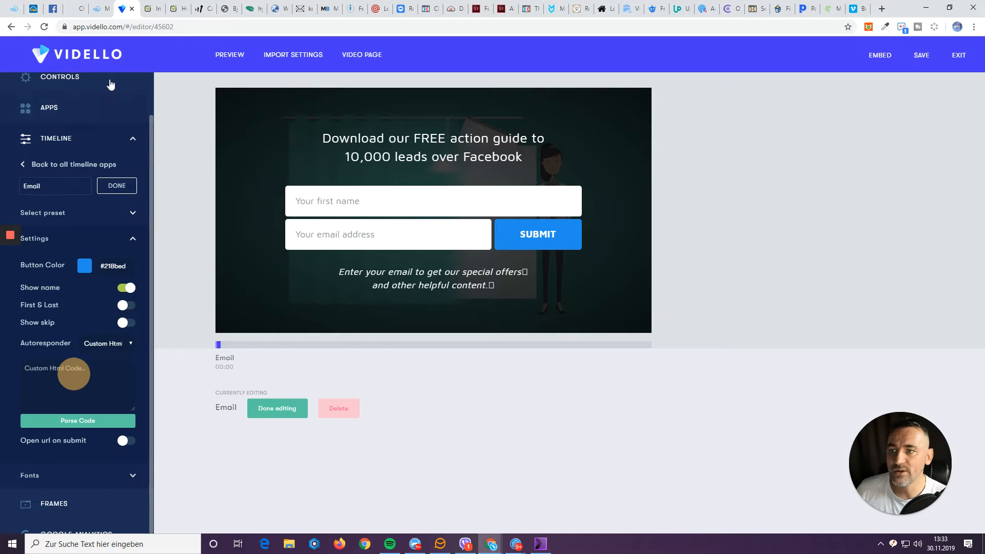
click(97, 10)
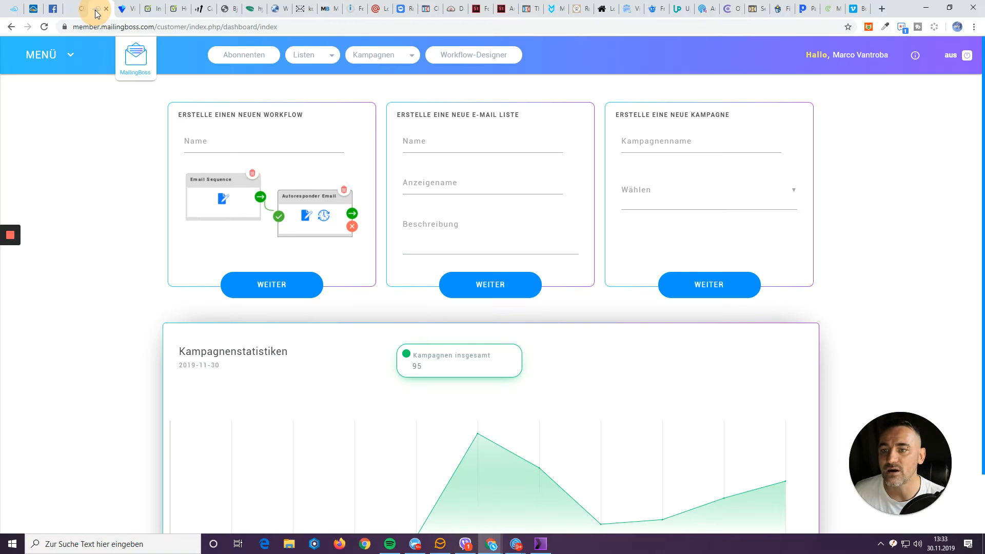
Open the Testliste123 list's Formulare section in MailingBoss to view its sign-up form code.
click(311, 58)
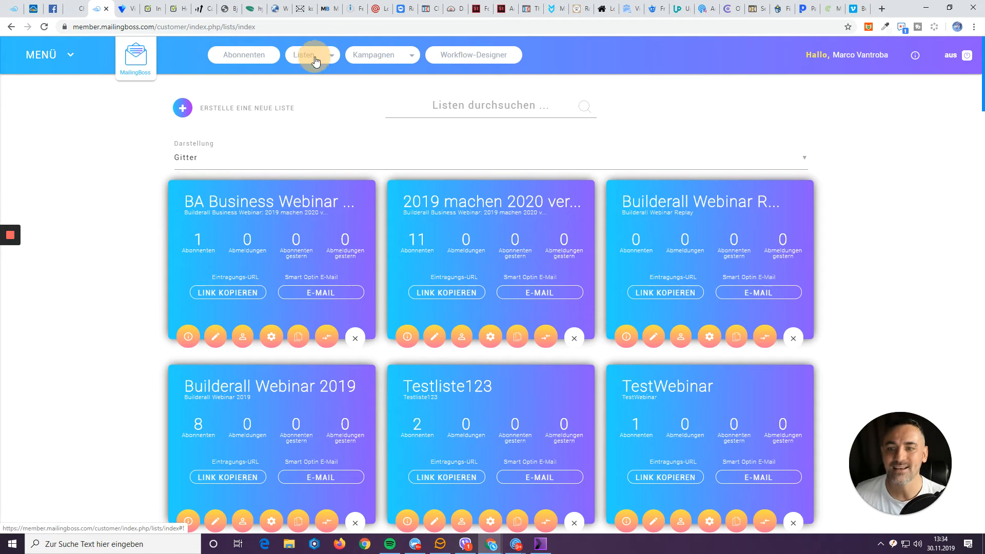
mouse_move(314, 61)
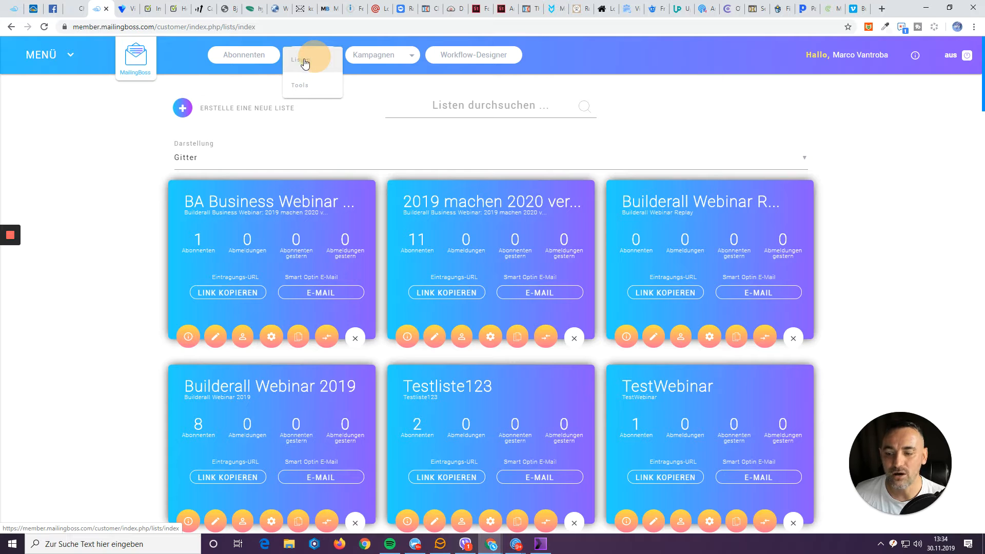
scroll(462, 231, down, 3)
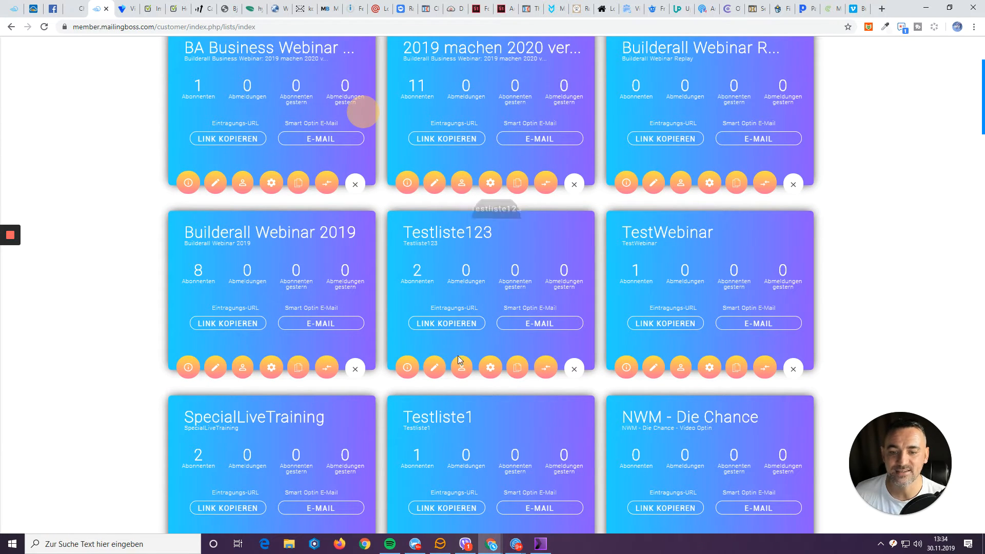
click(490, 368)
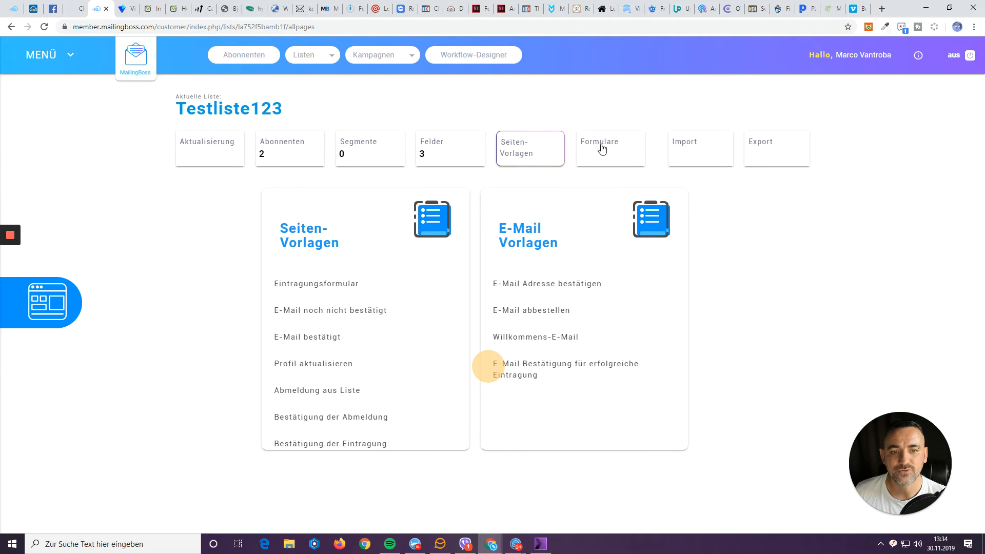
click(603, 159)
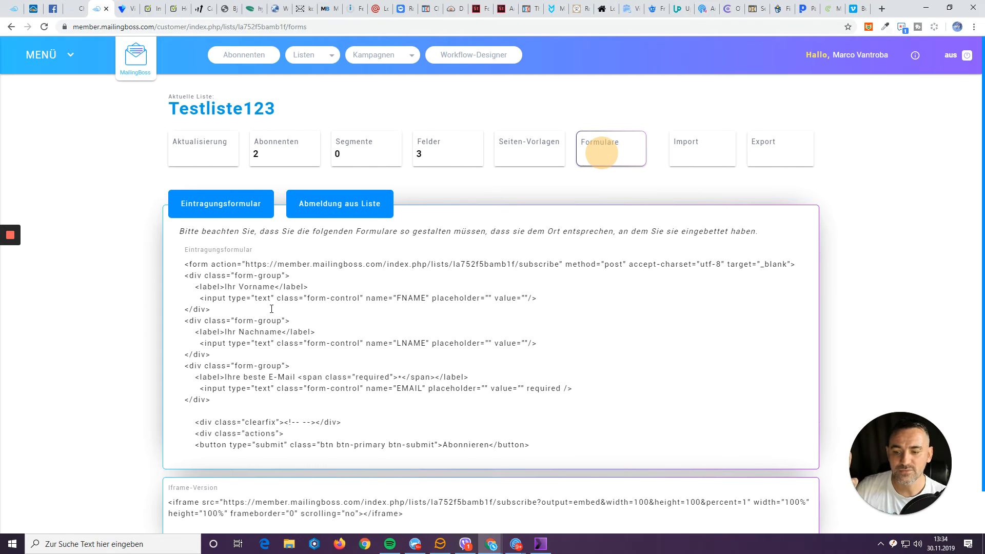
scroll(267, 292, down, 1)
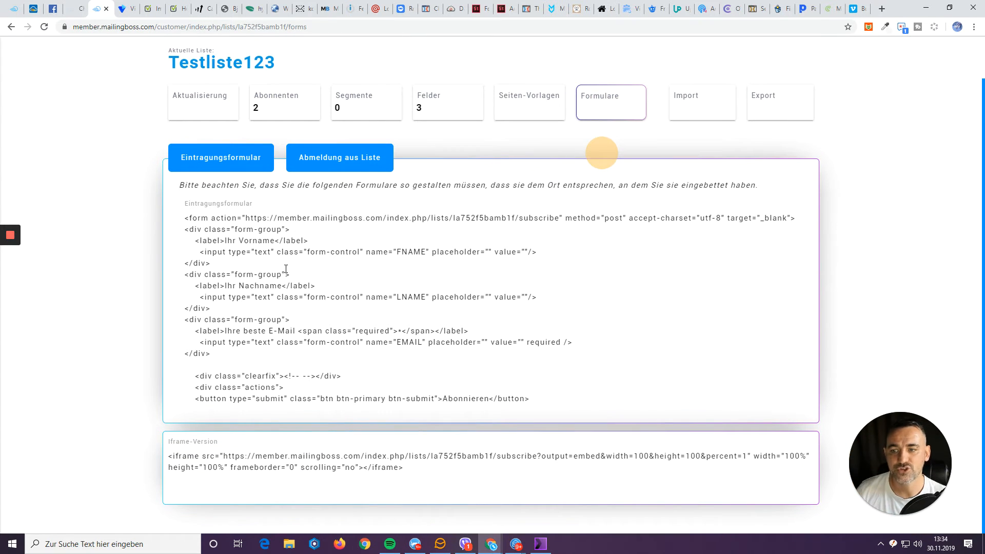
Select and copy the full Eintragungsformular HTML code, then return to Vidello.
click(286, 268)
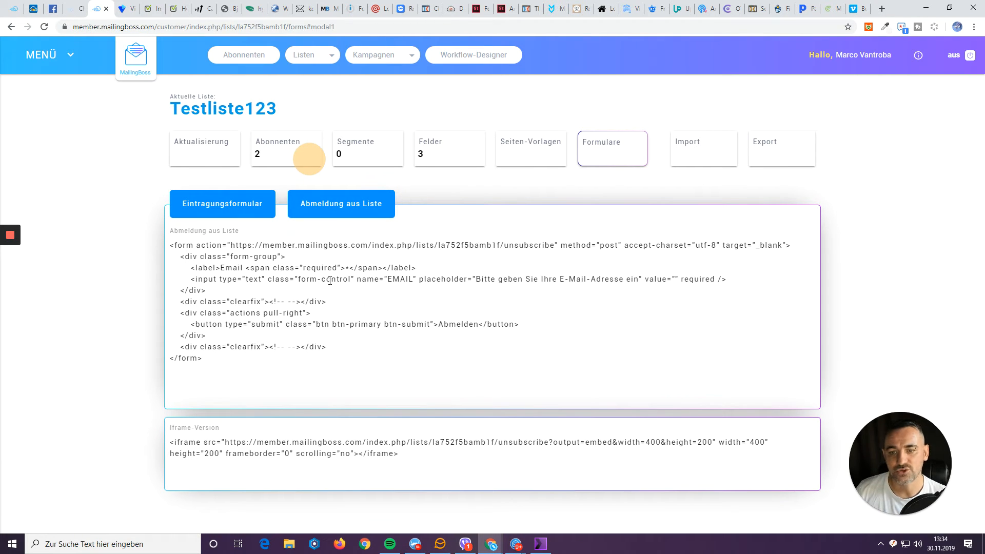
click(226, 203)
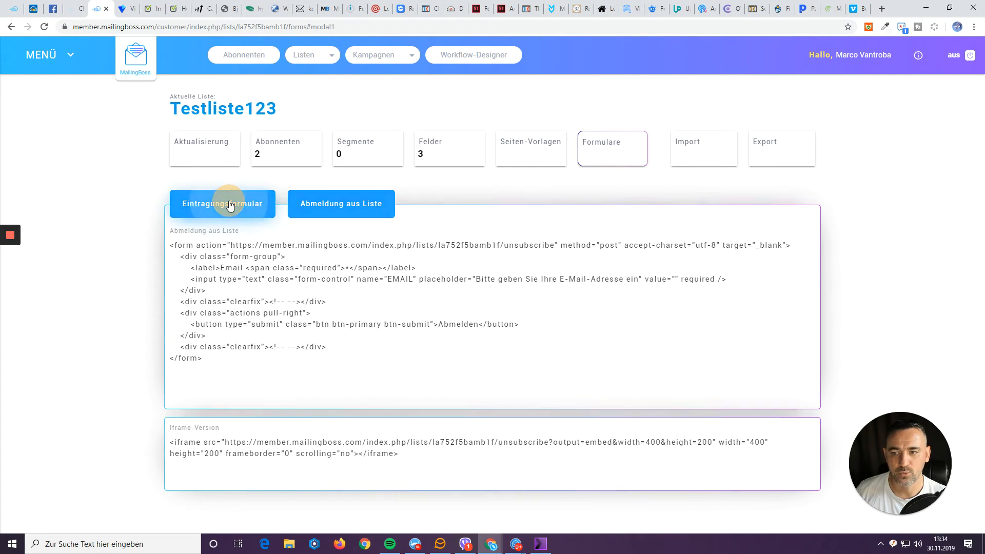
click(239, 291)
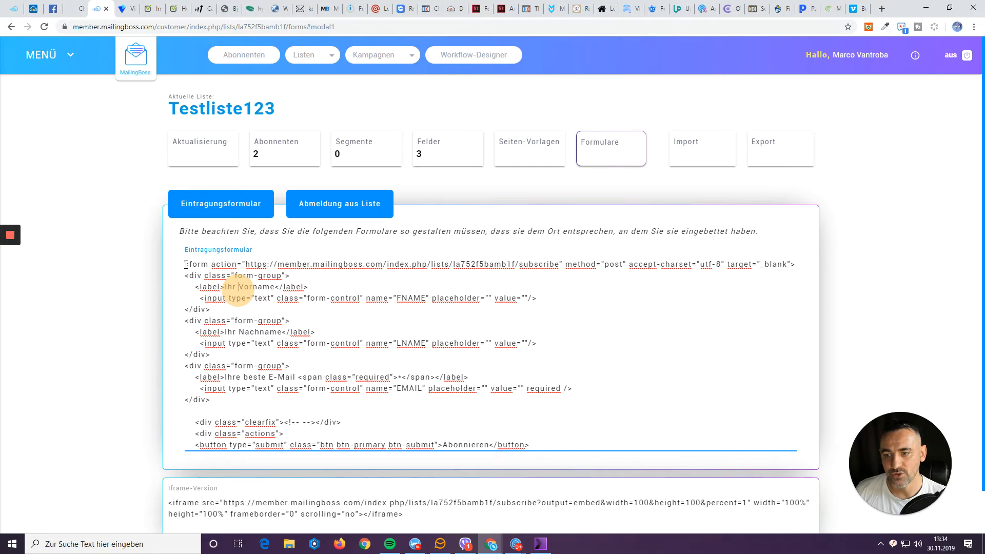
drag(186, 265, 236, 291)
scroll(235, 291, down, 1)
click(236, 292)
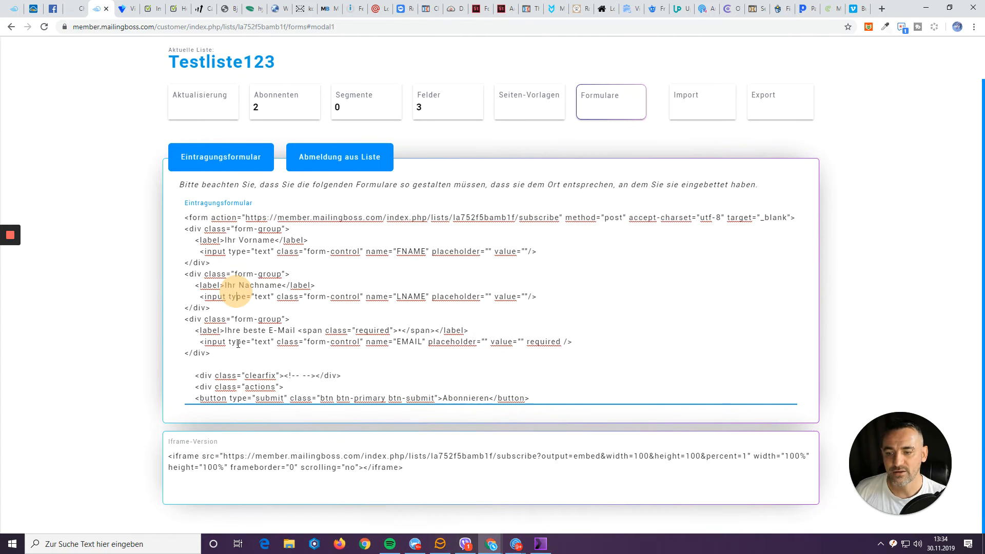
click(248, 387)
key(Down)
key(Down)
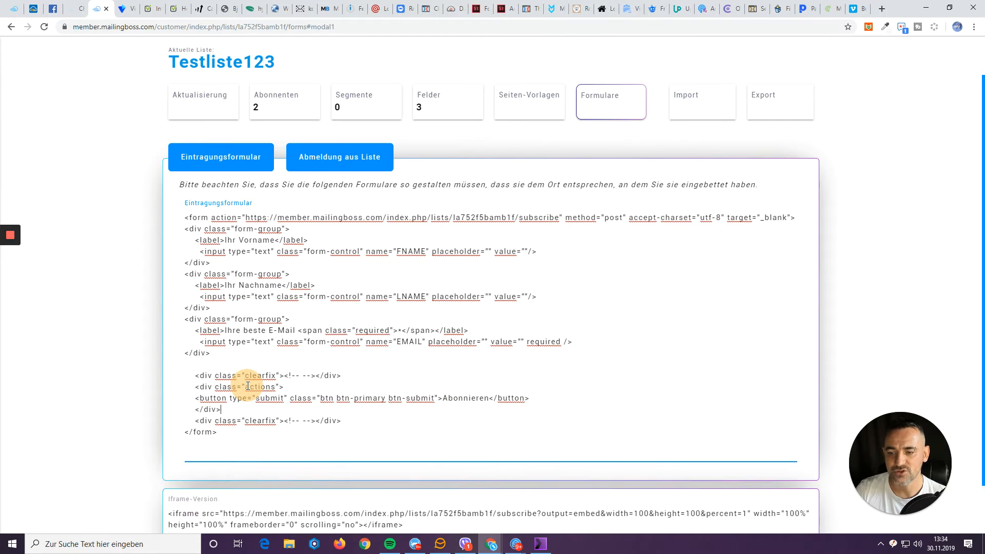
drag(223, 430, 180, 221)
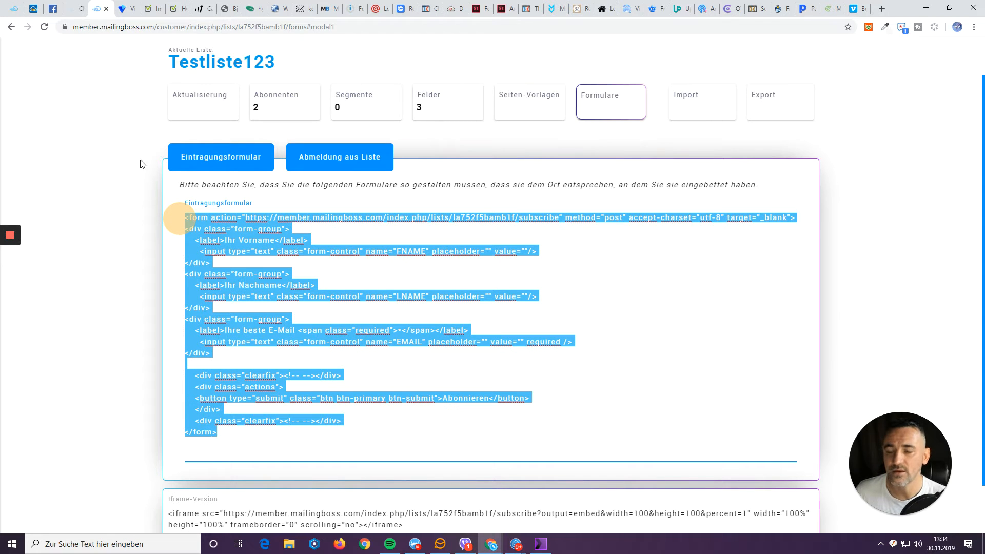
click(121, 11)
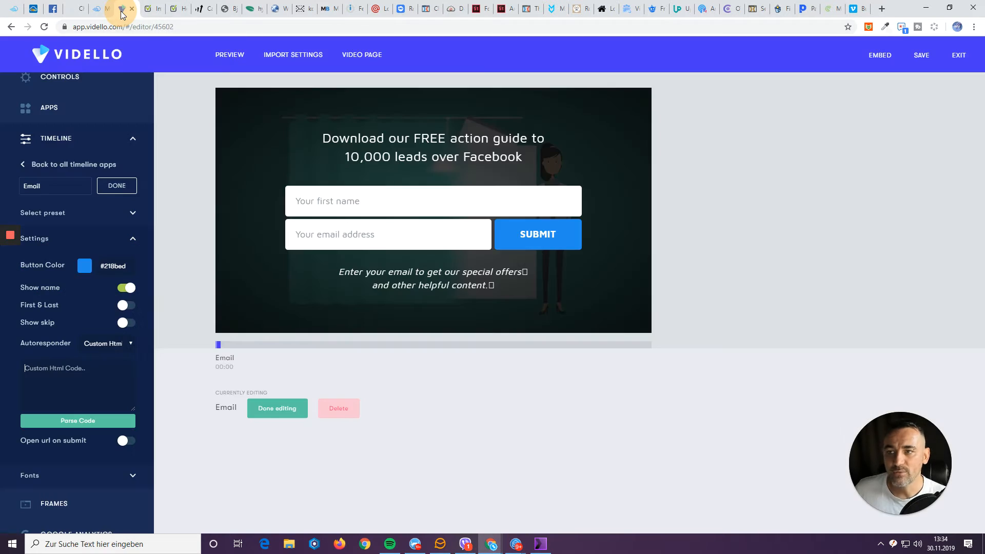
Paste the MailingBoss form code into Custom Html Code and parse it.
click(72, 372)
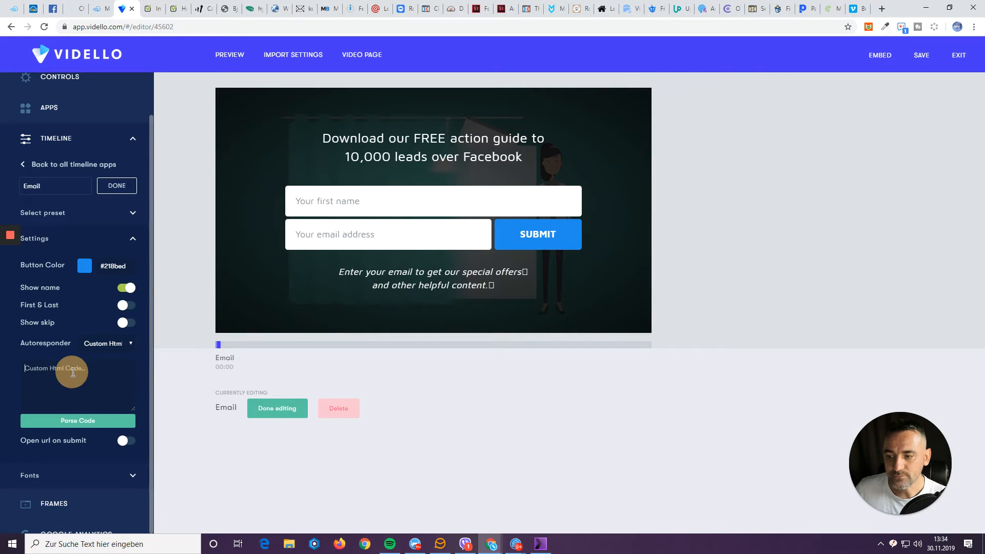
key(ctrl+v)
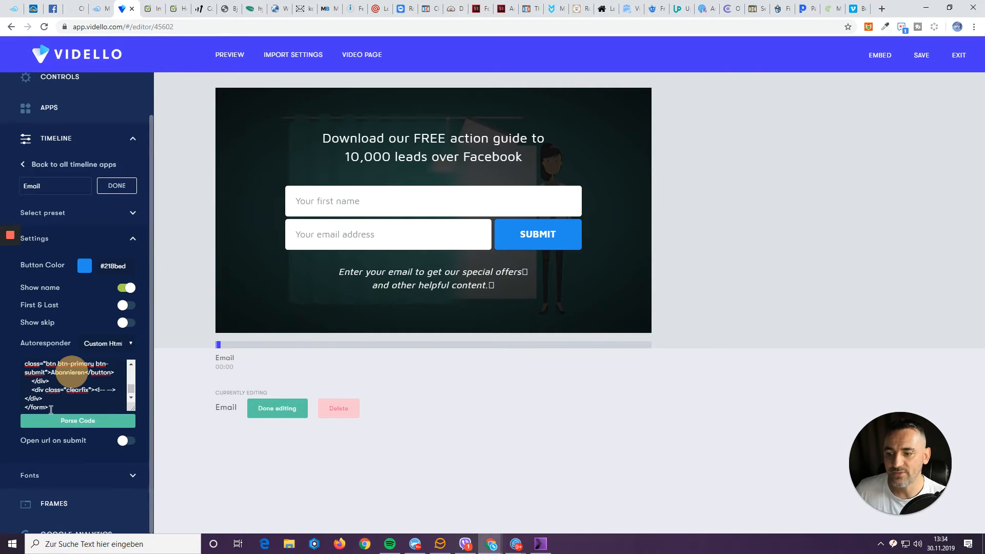
click(47, 423)
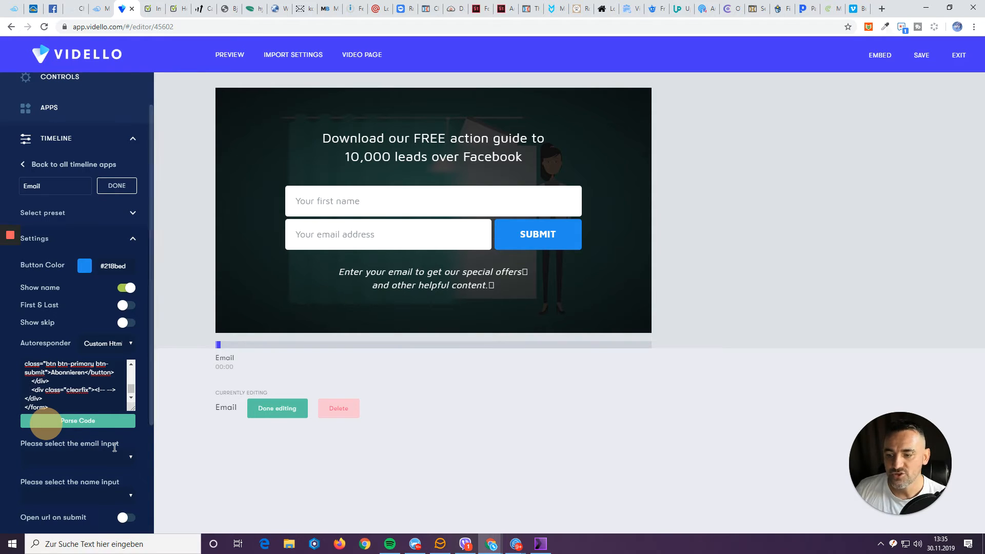
Map the email input to EMAIL and the name input to FNAME.
click(89, 458)
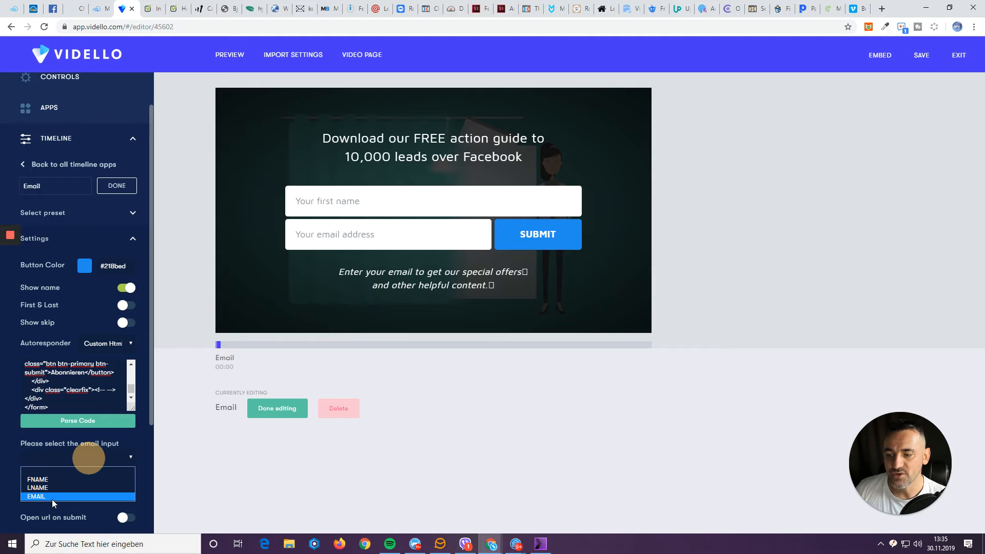
click(39, 496)
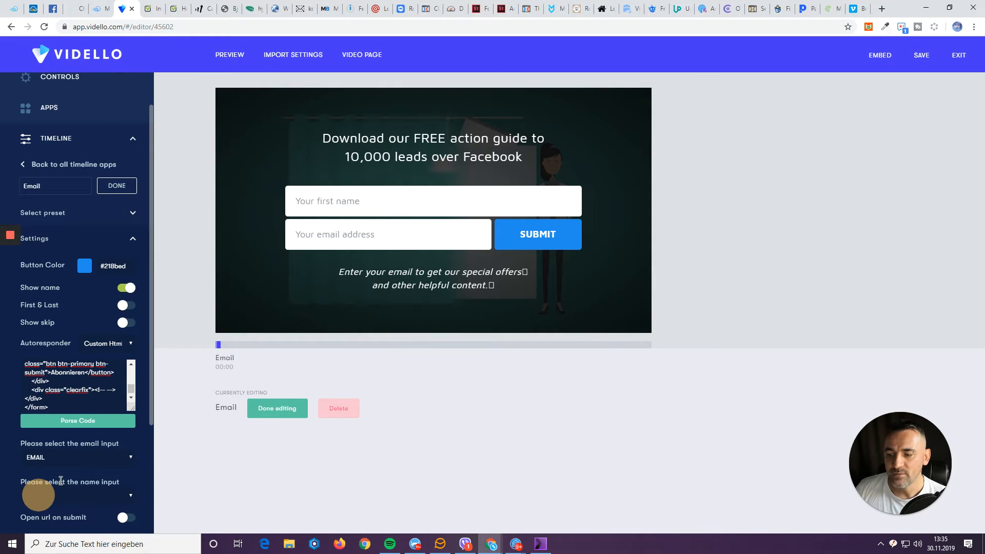
click(94, 493)
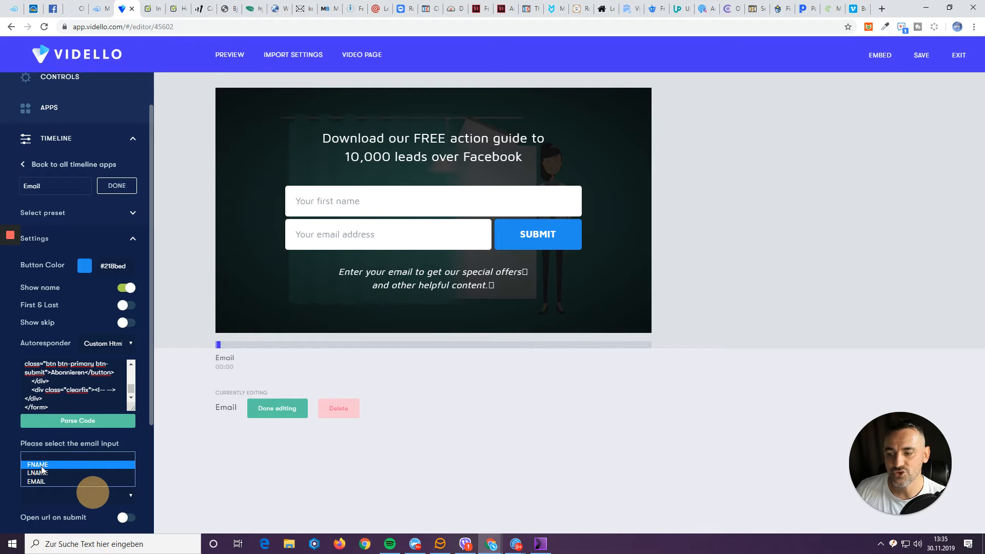
click(41, 465)
scroll(41, 466, down, 2)
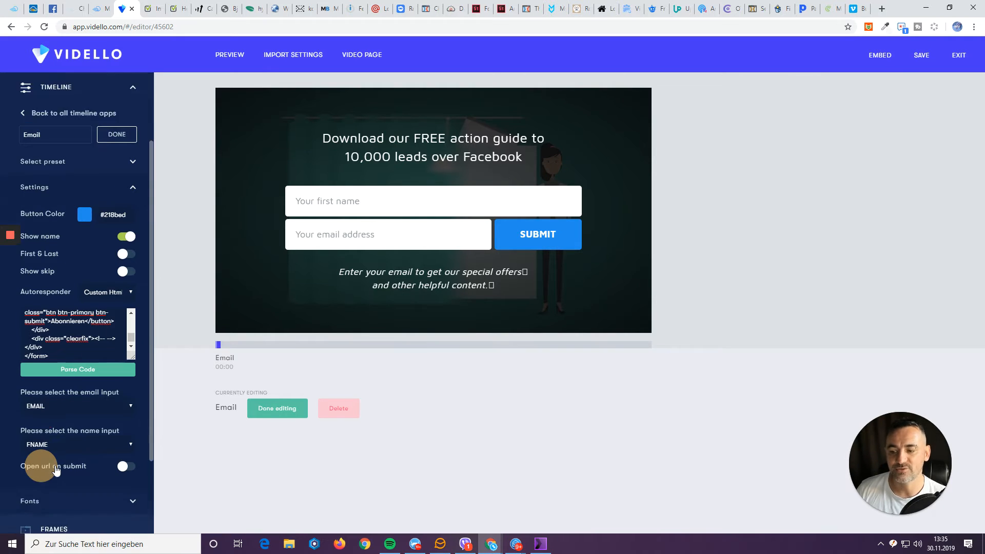
scroll(54, 467, up, 3)
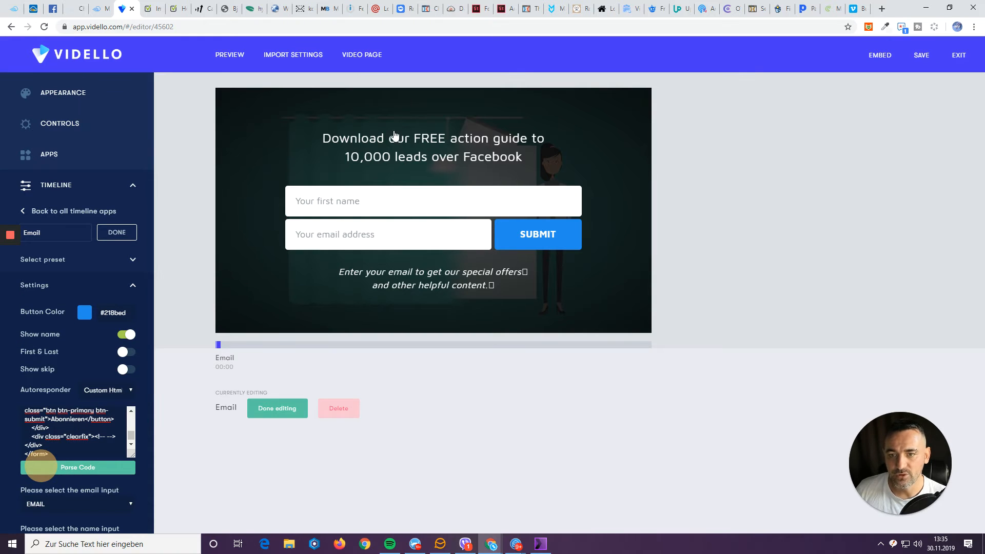
Type test text into the overlay headline and the name placeholder.
click(380, 137)
text(asdasdasdasd)
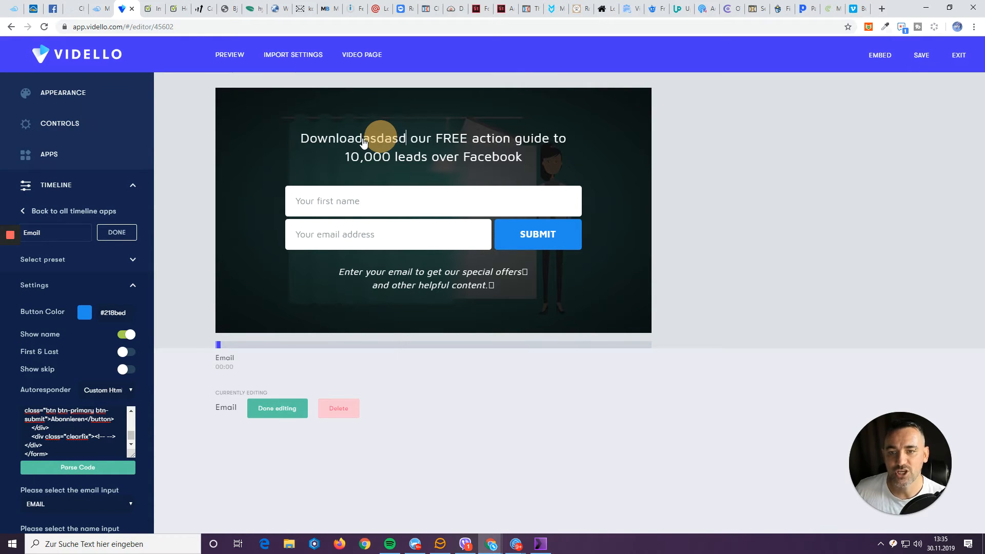
click(390, 161)
text(asdasd)
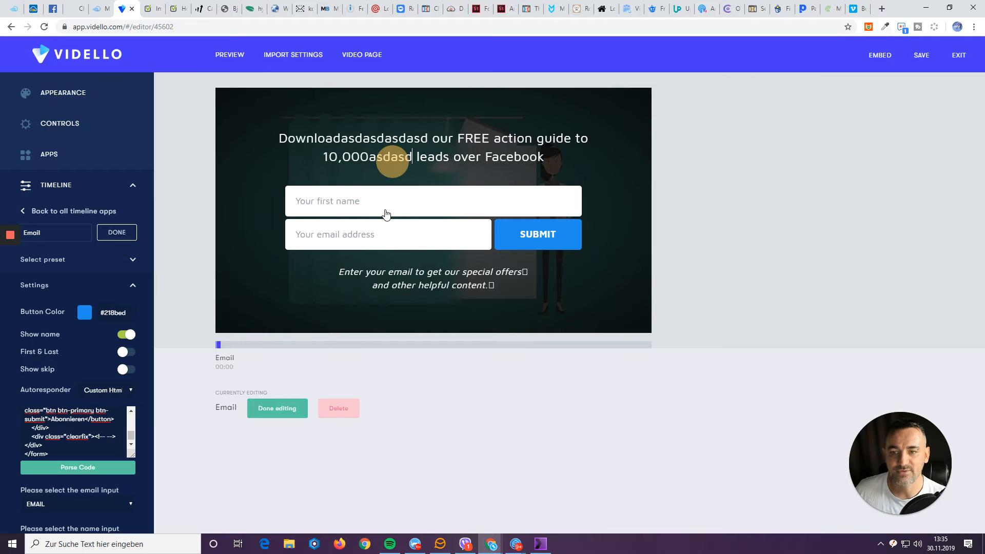
click(334, 202)
text(asdasd)
Change the placeholders to 'Dein Vorname' and 'Deine beste E-Mail' and the button to 'Absenden'.
triple_click(335, 206)
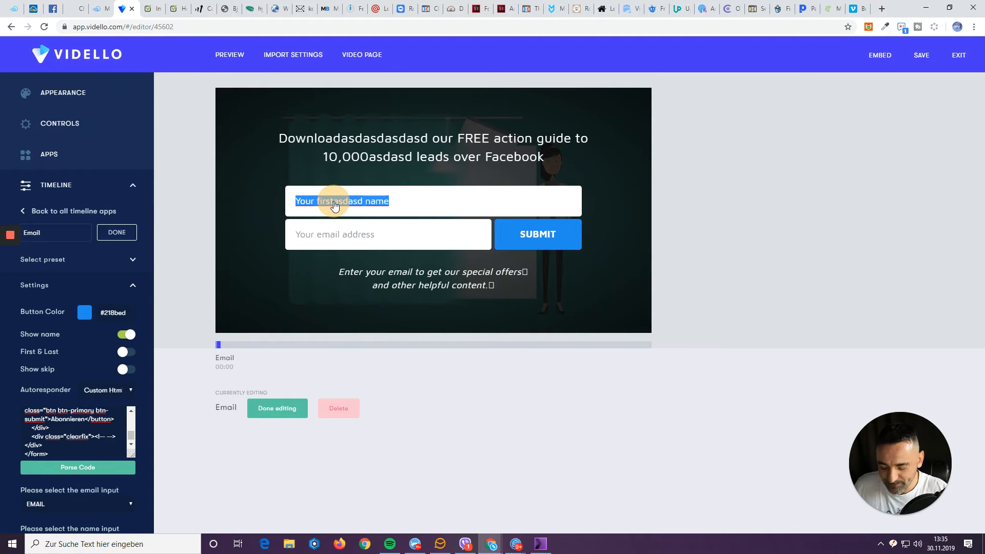
text(Gib mir Deine)
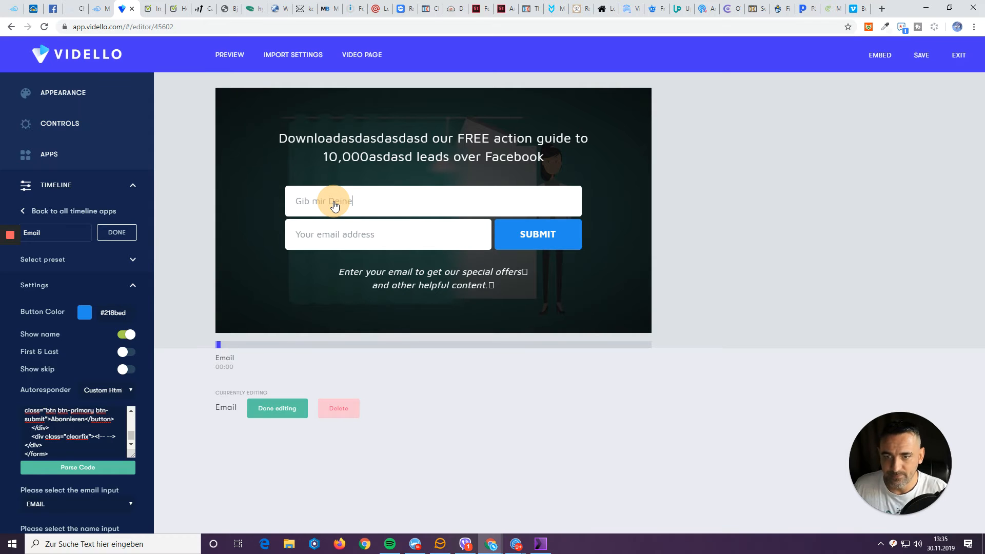
key(ctrl+a)
text(D)
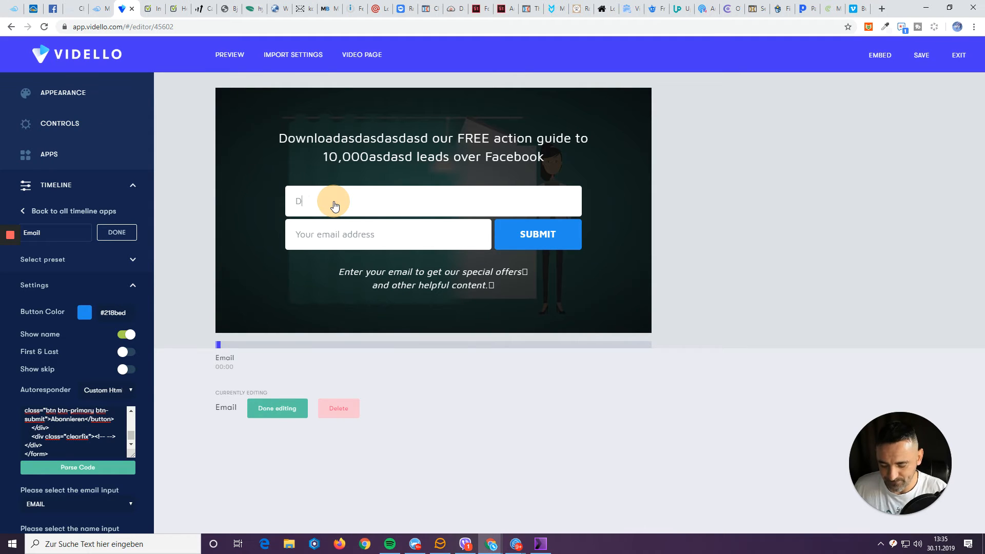
text(ein Vorname)
key(Tab)
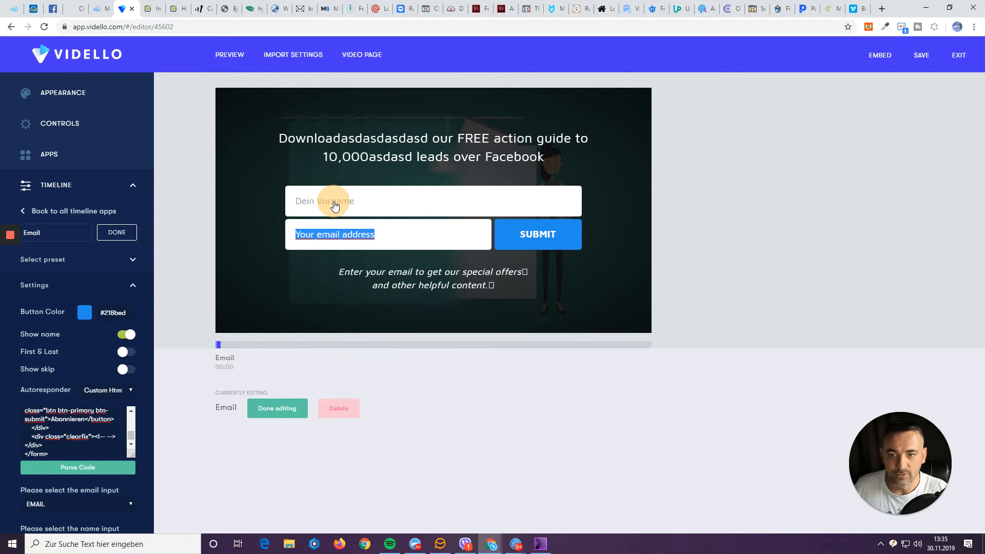
text(You)
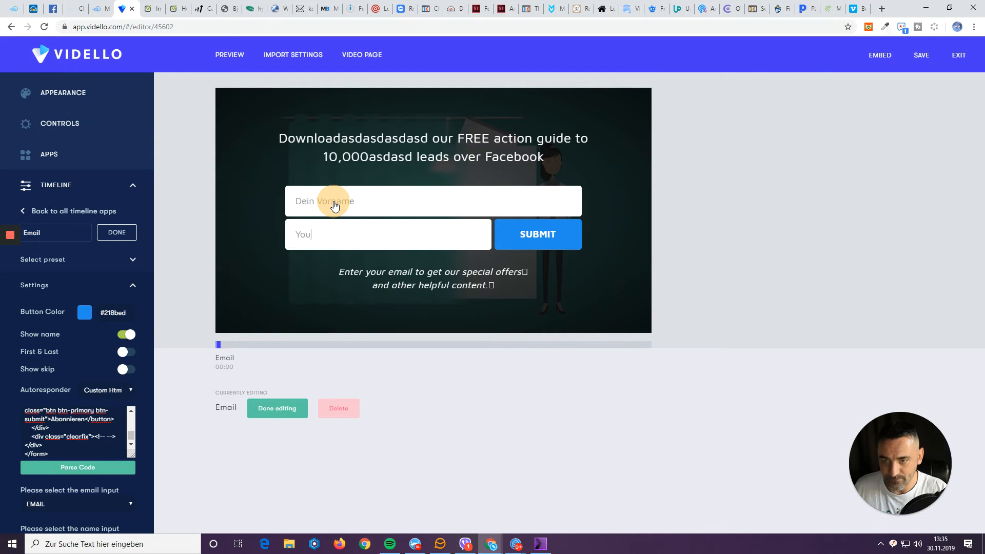
text(r)
key(ctrl+a)
text(Deine b)
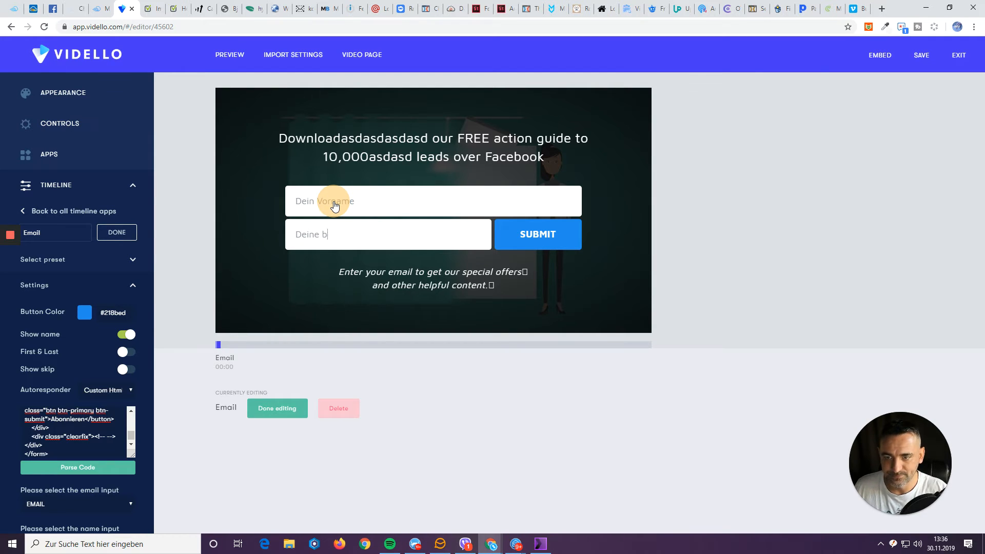
text(este E-Mail)
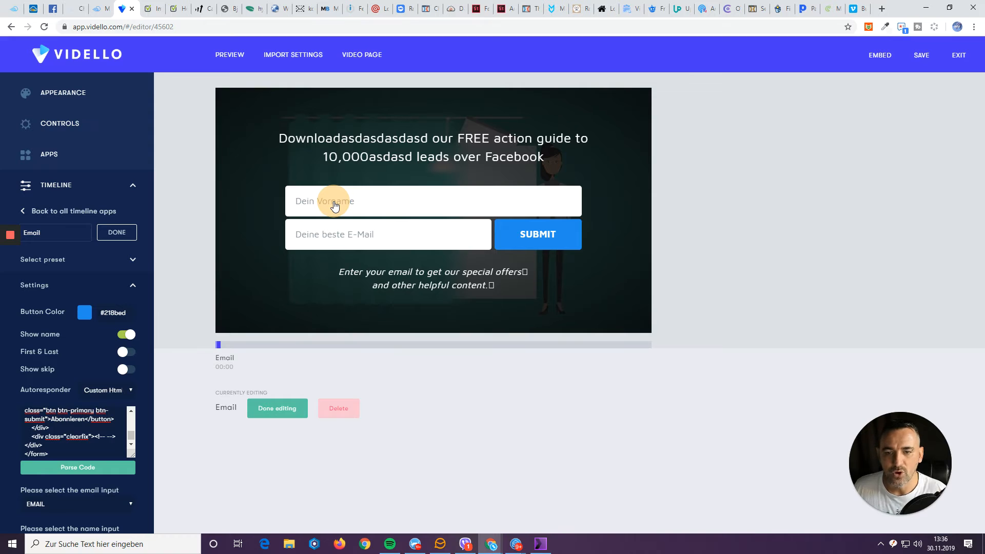
double_click(529, 233)
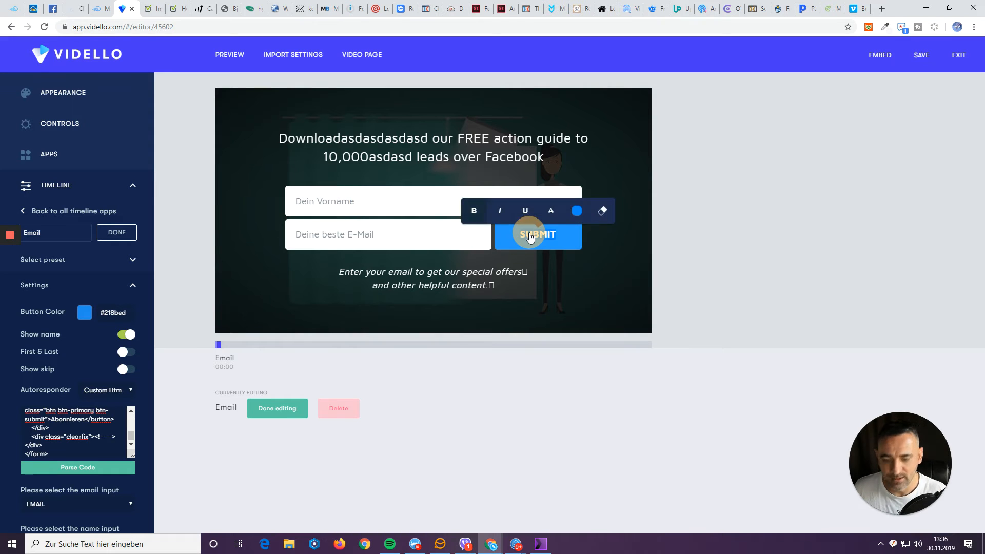
text(Absenden)
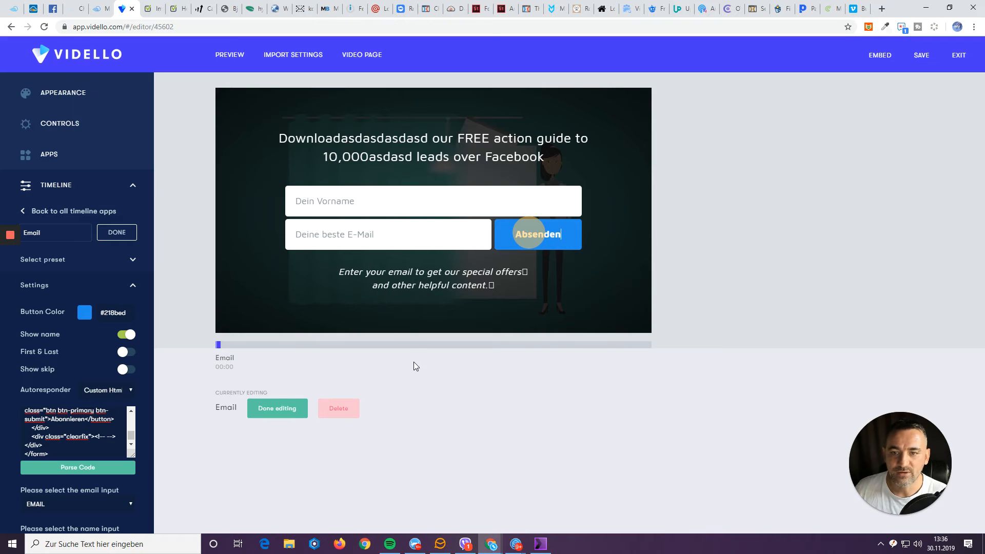
Finish the opt-in, save the video, and copy its embed code, then go to Builderall.
click(276, 410)
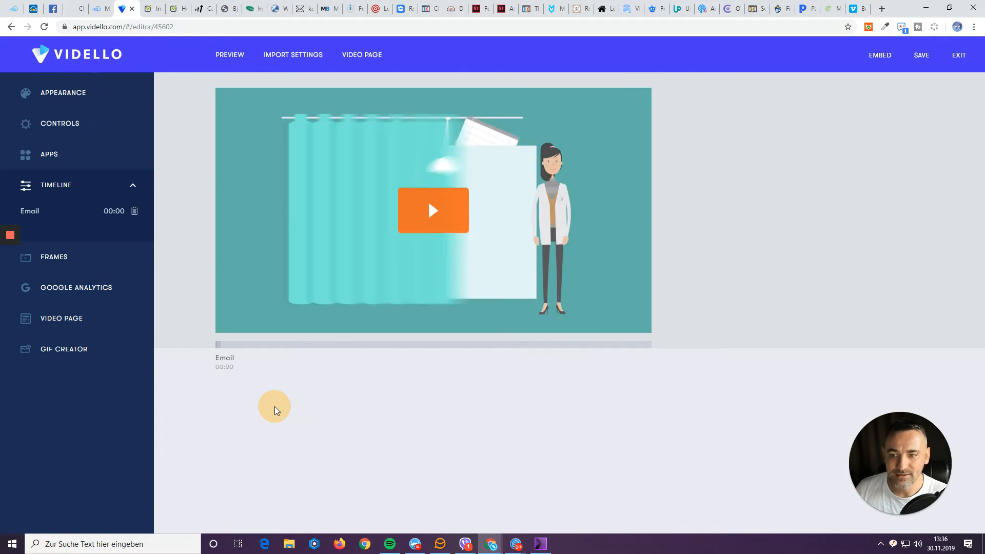
click(922, 58)
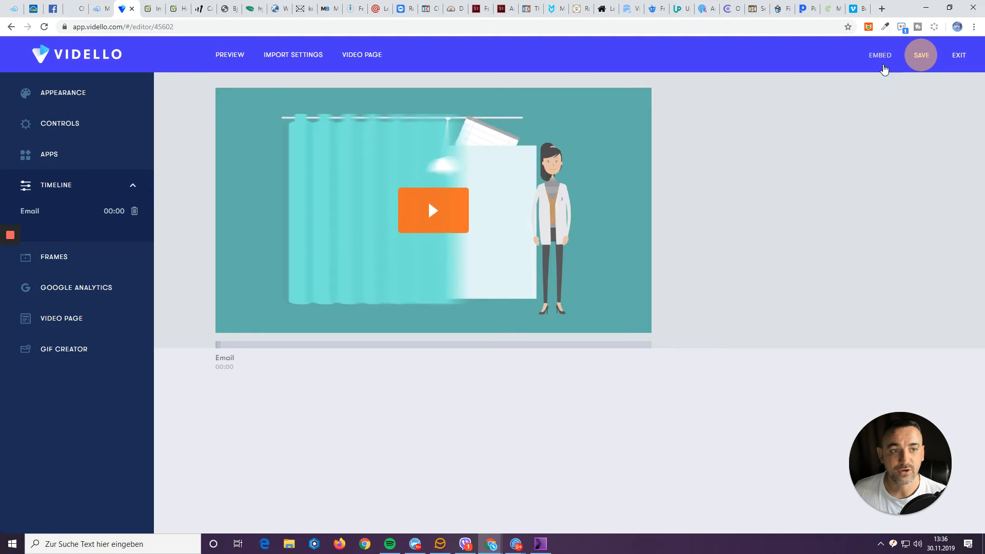
click(881, 57)
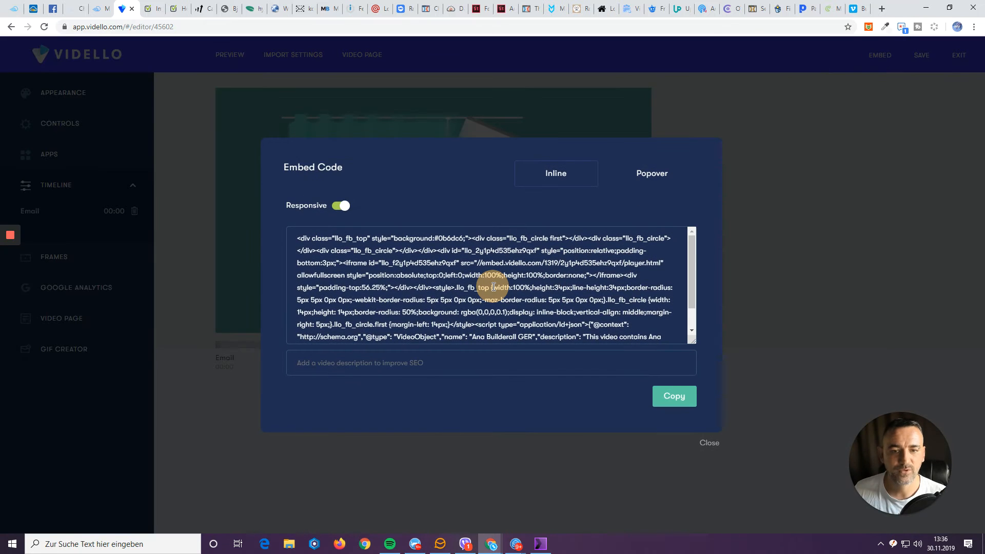
key(ctrl+a)
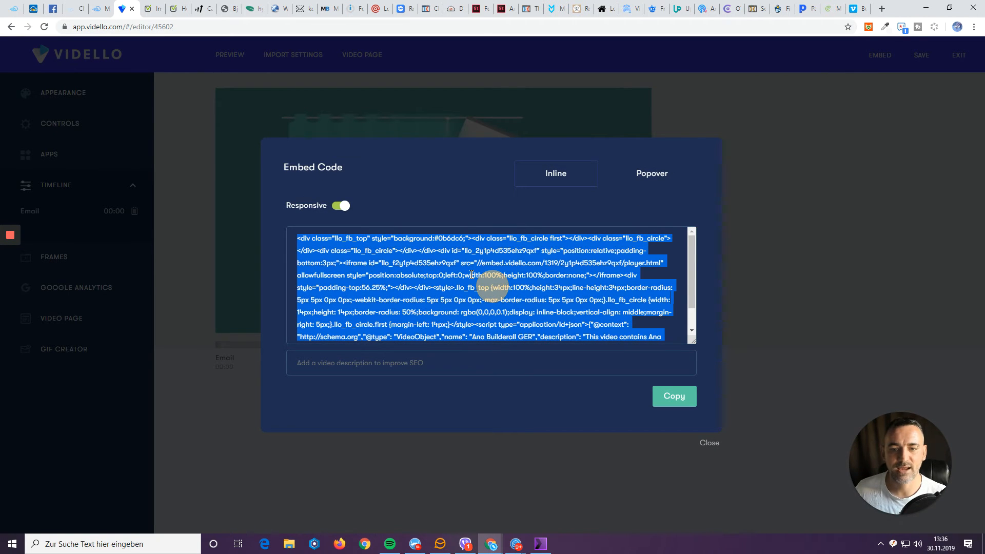
click(85, 9)
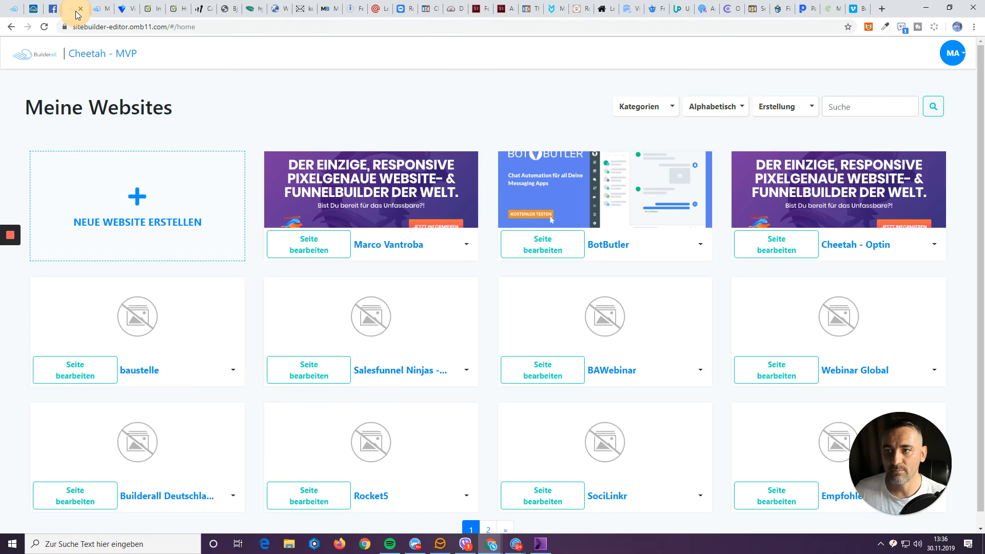
Open the vidello page of the baustelle website in the Cheetah editor.
click(94, 370)
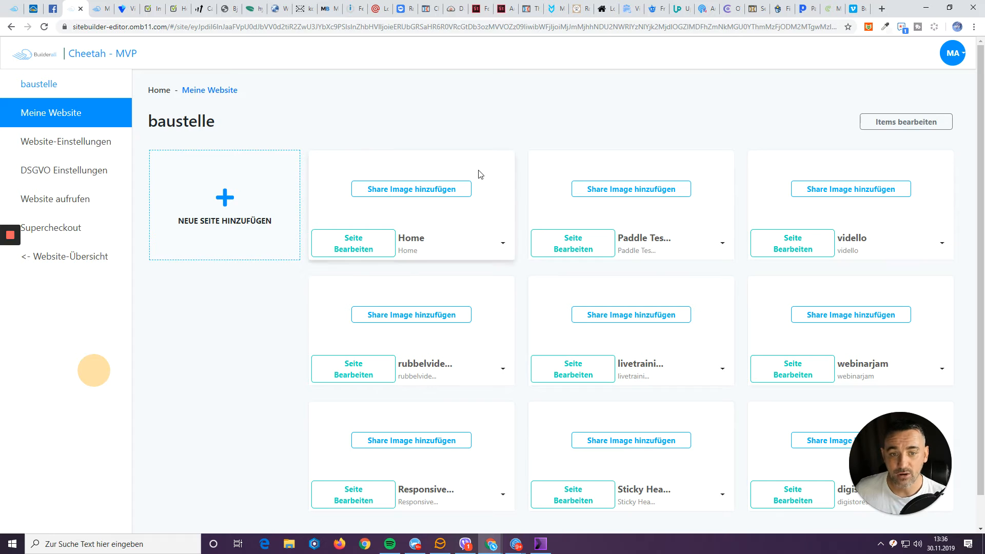
click(802, 244)
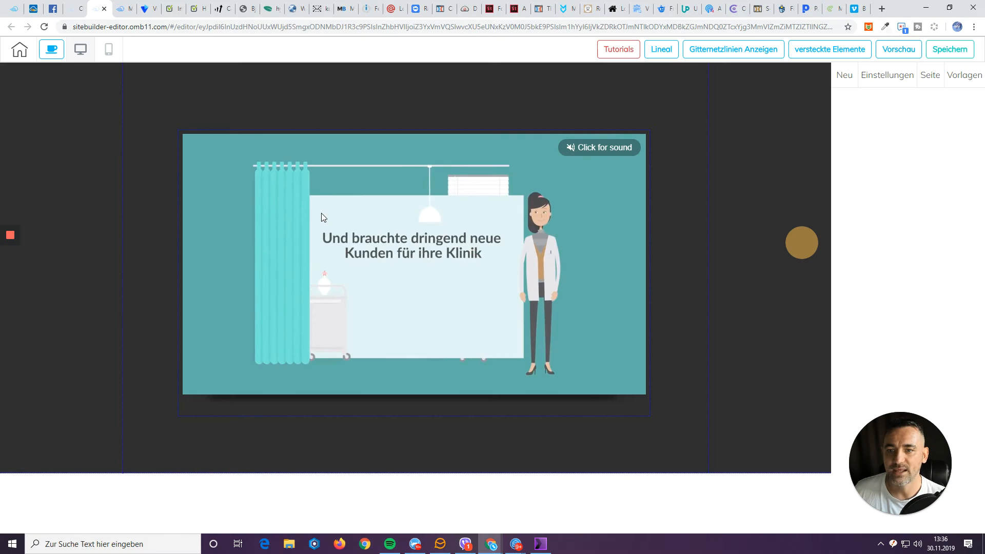
click(322, 213)
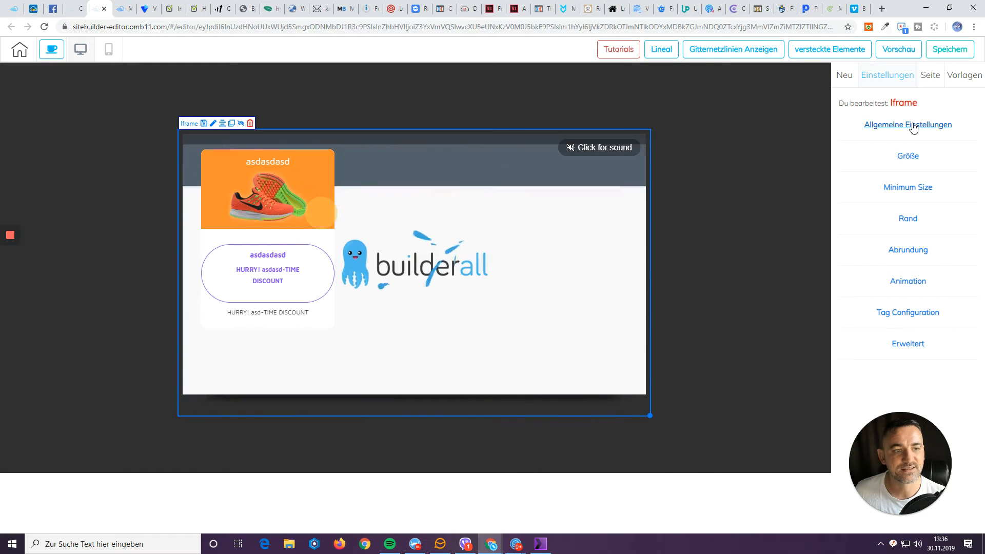
Replace the iframe's EinbettungsCode with the Vidello embed code, apply it, then save and publish.
click(913, 126)
click(883, 256)
key(ctrl+a)
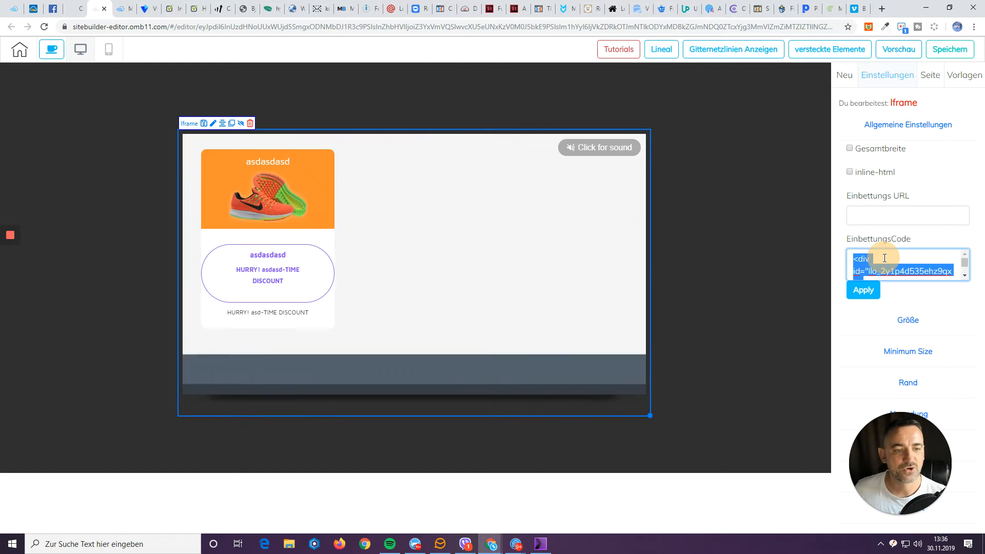
key(BackSpace)
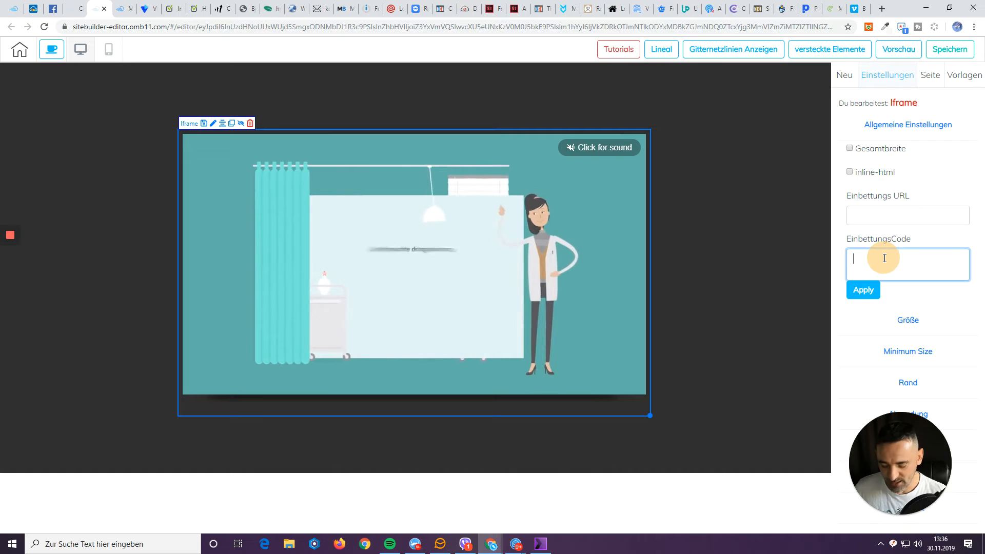
key(ctrl+v)
click(863, 290)
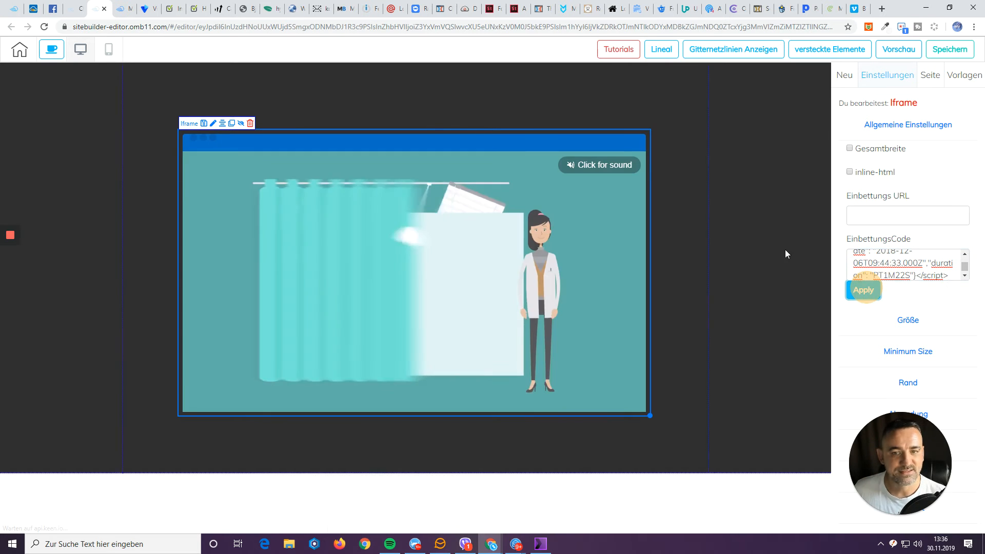
click(769, 247)
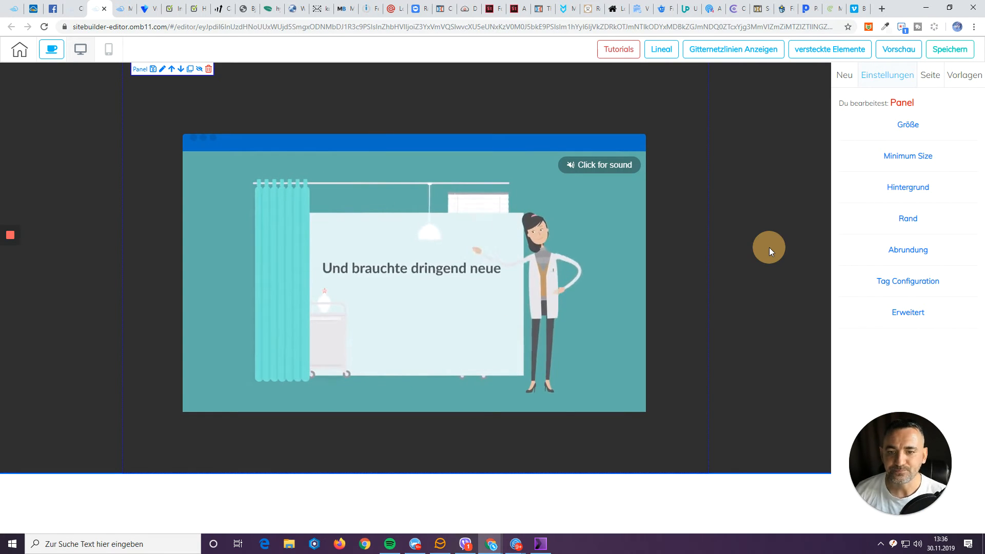
click(948, 53)
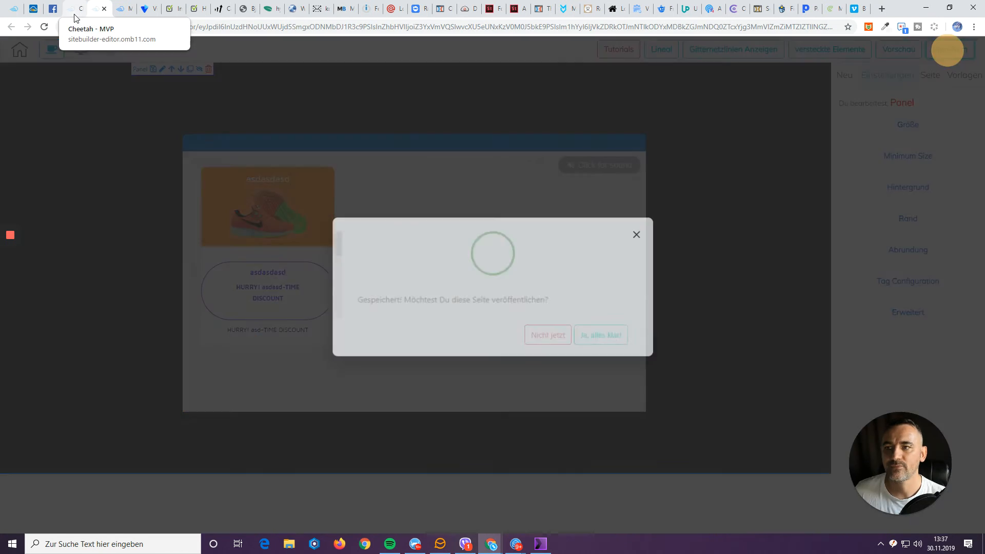
click(599, 333)
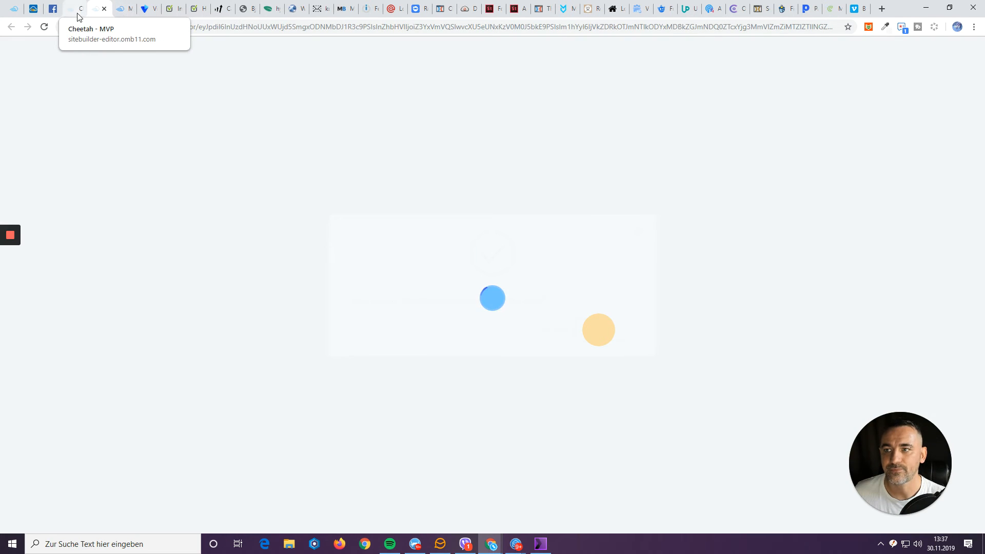
Check Testliste123's 2 subscribers in MailingBoss, then open a new Chrome incognito window.
click(120, 12)
click(108, 173)
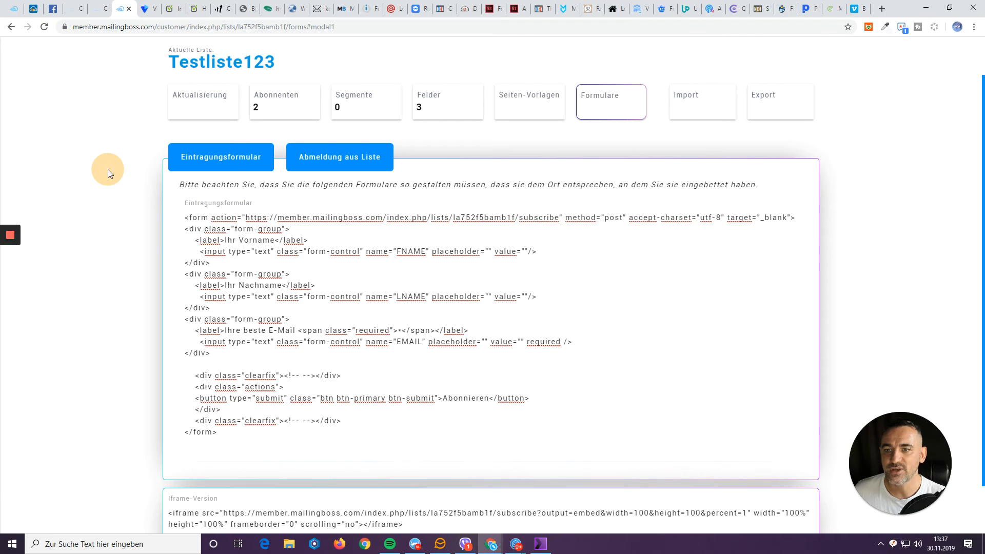
click(277, 109)
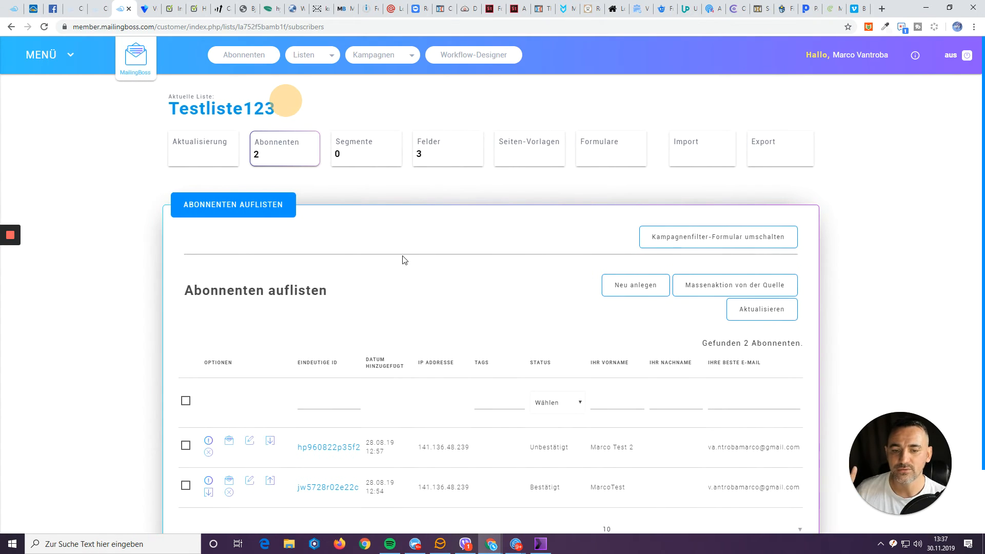
scroll(404, 260, down, 1)
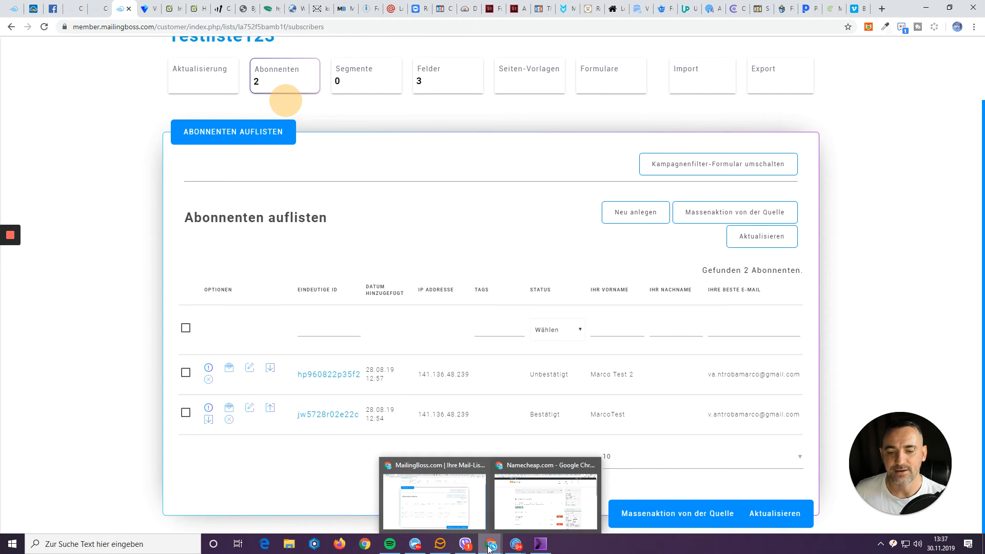
click(975, 29)
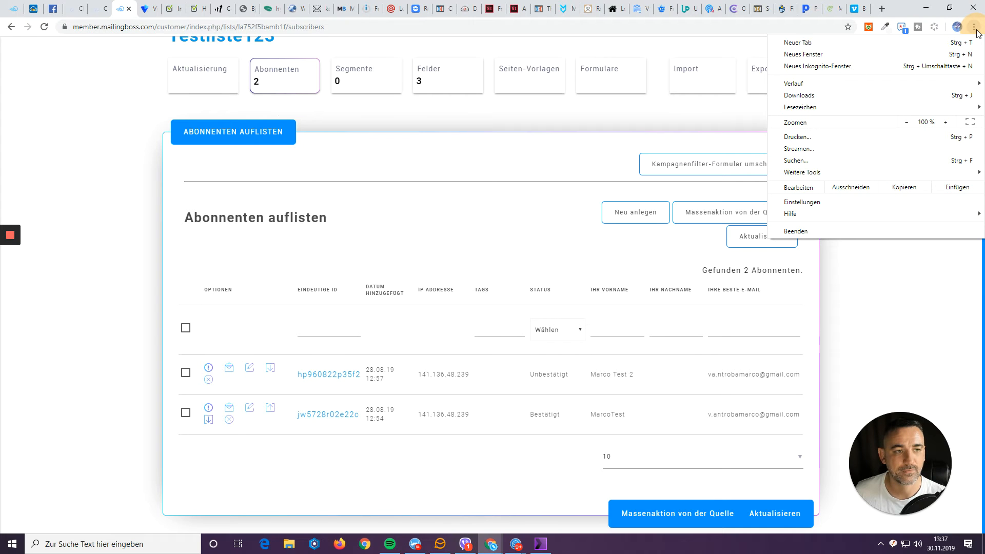
click(916, 68)
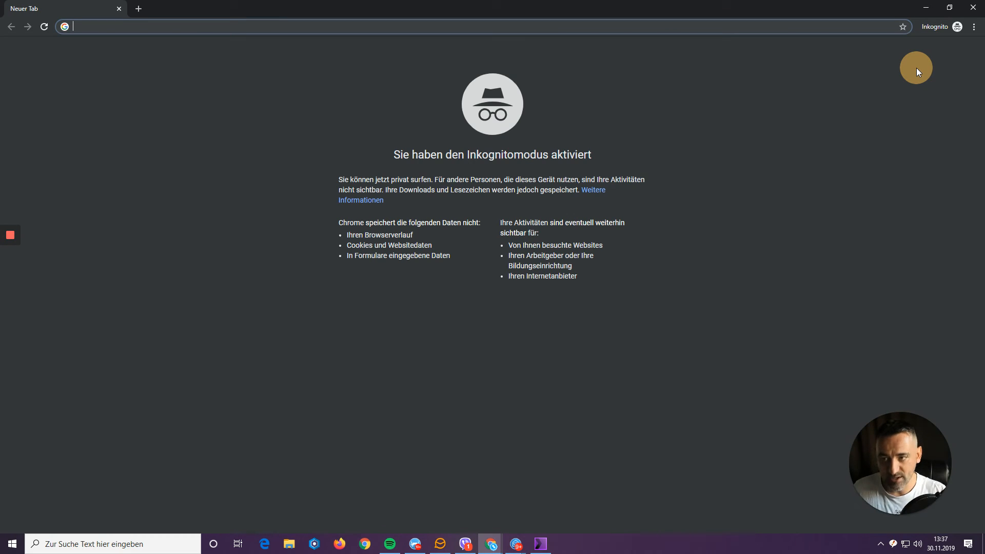
Load the published vidello page on marcovant-baustelle.cheetaheditor.com in the incognito window.
text(vidello)
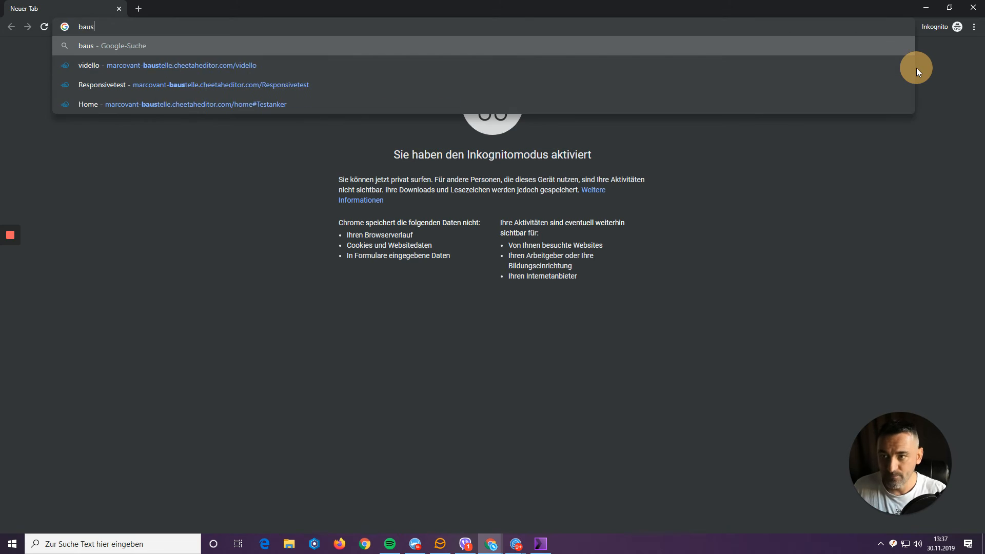
key(Down)
key(Return)
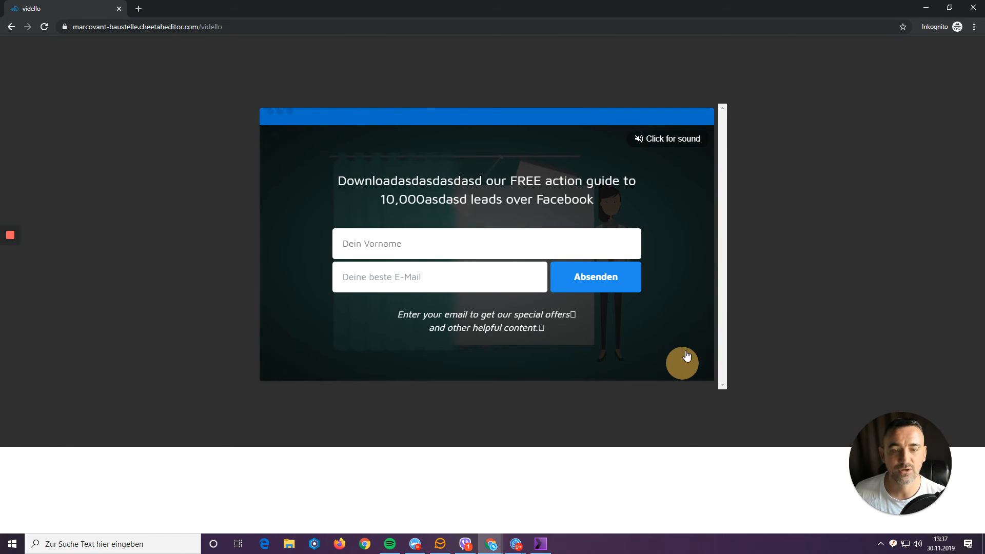
Fill in a test subscriber's first name and e-mail address in the video opt-in form.
click(496, 244)
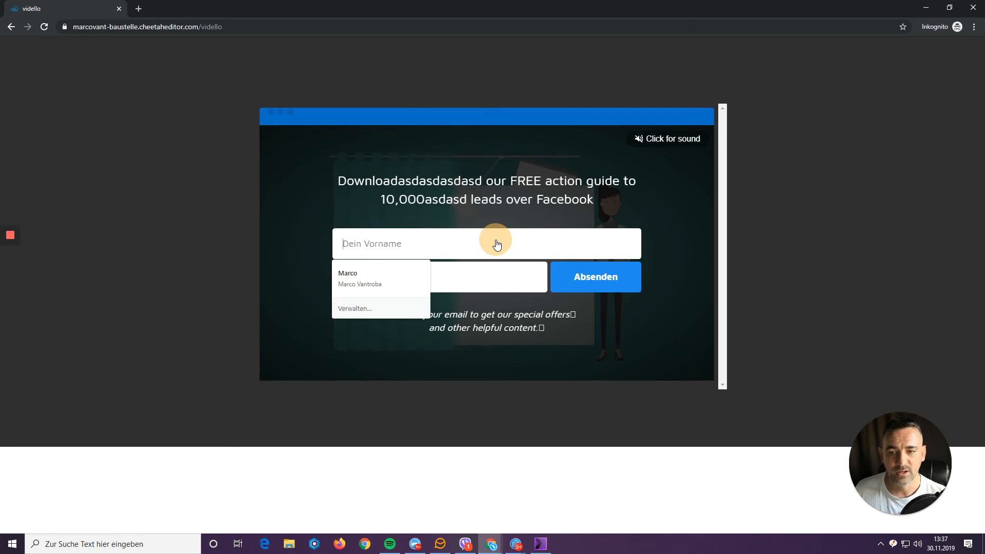
key(Down)
key(Tab)
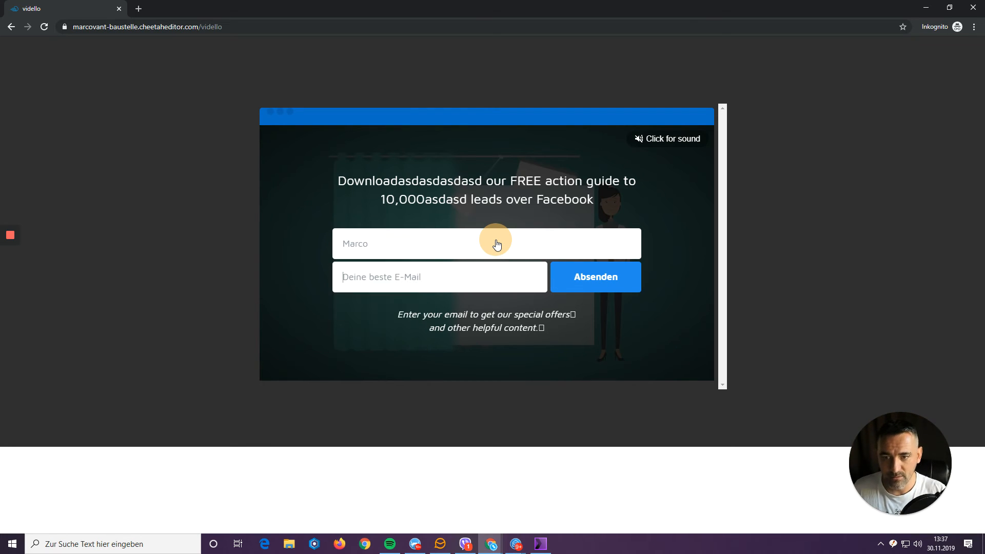
key(shift+Tab)
key(Right)
text(Vi)
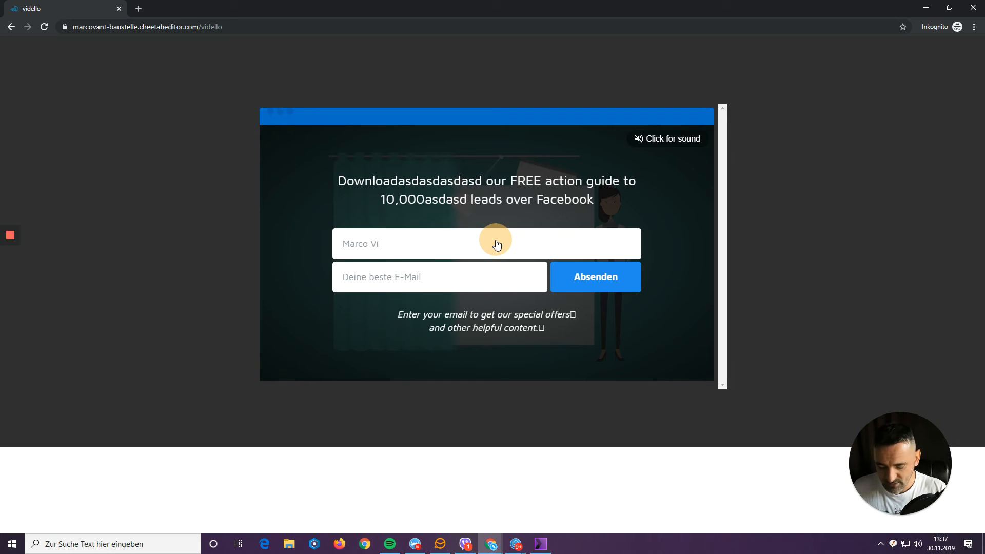
text(dello Test)
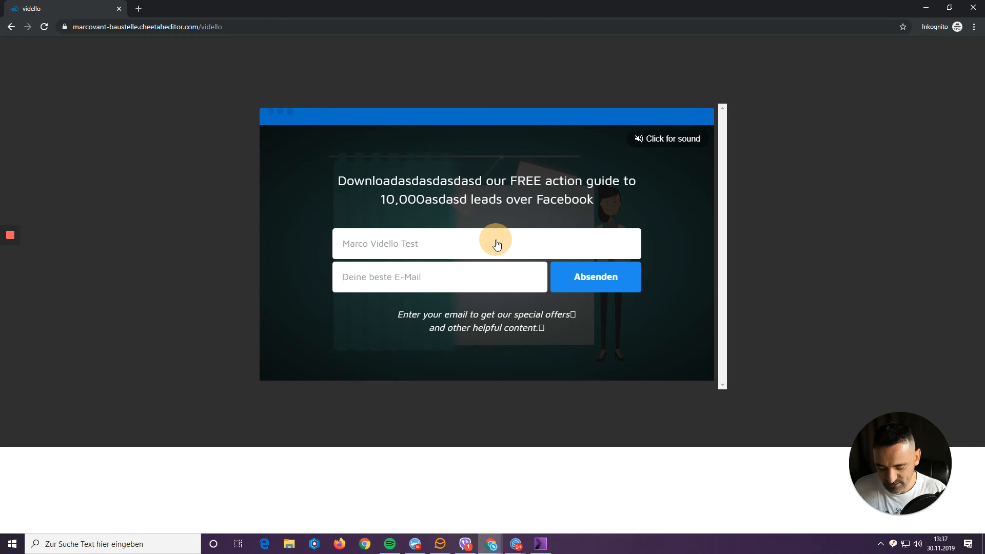
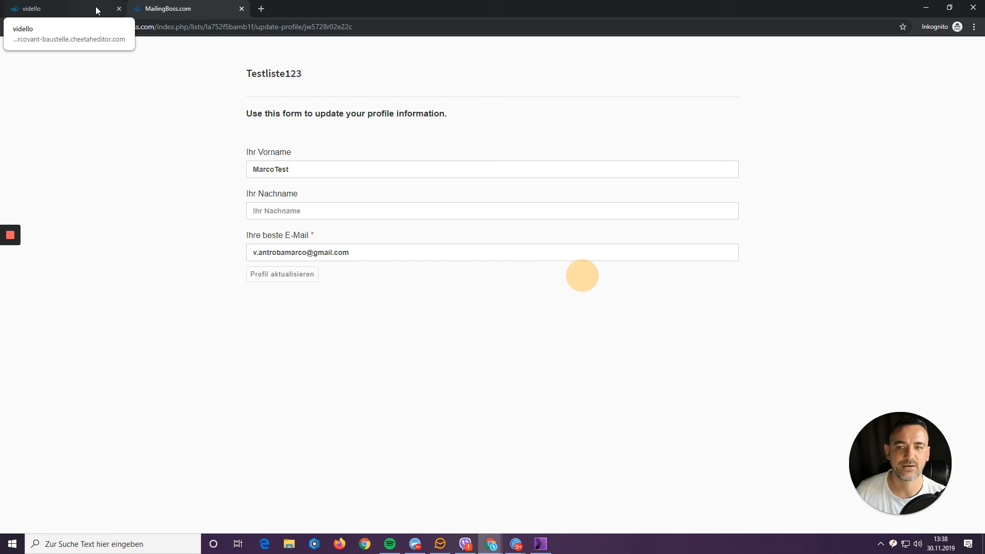
Minimize the incognito window and close the embed code dialog in the Vidello editor.
click(925, 9)
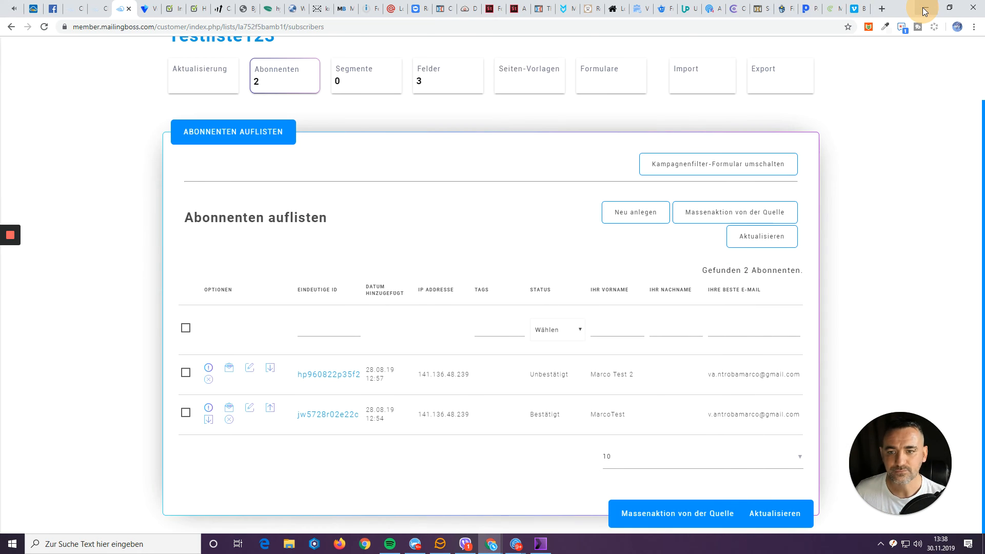
click(143, 9)
click(187, 323)
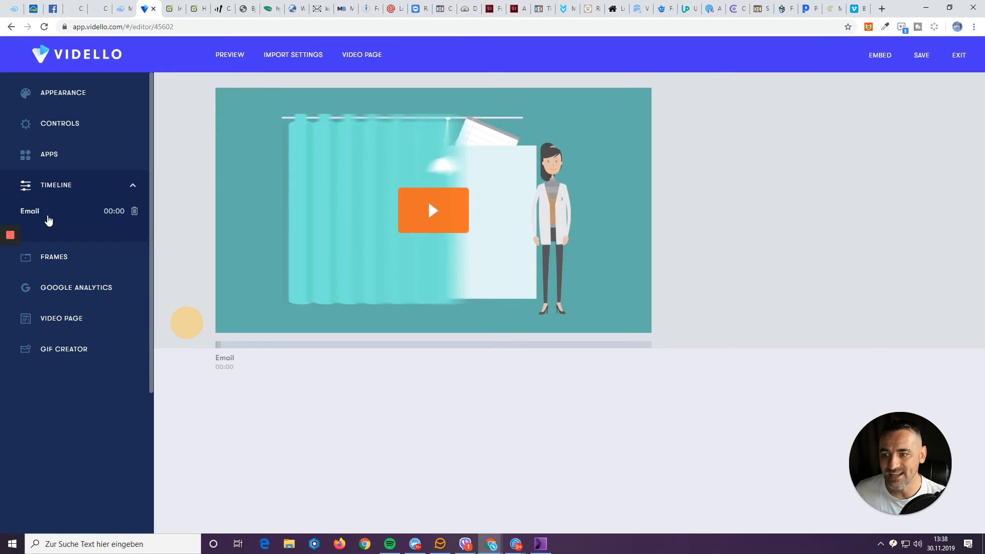
Turn on opening a URL after submit in the Email opt-in overlay's settings.
click(33, 211)
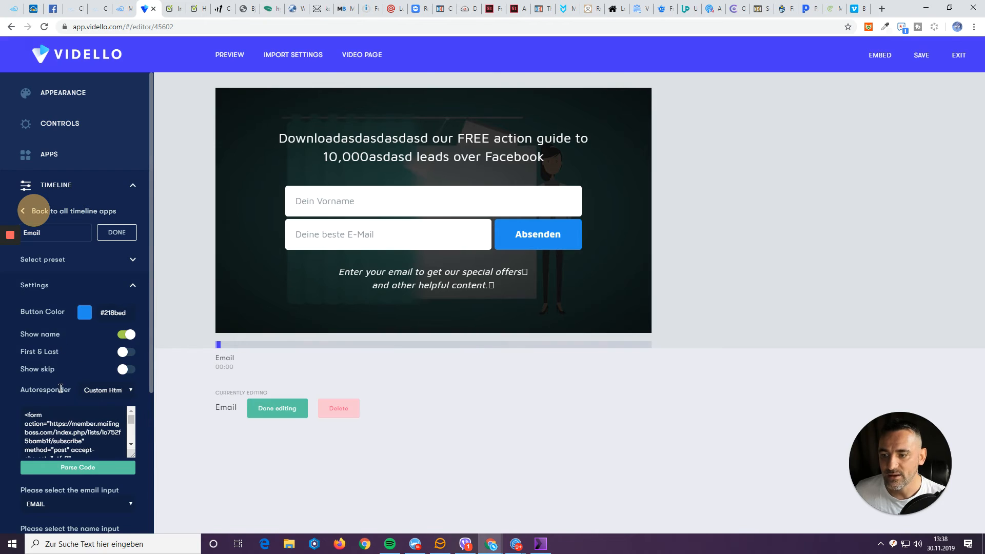
scroll(66, 436, down, 10)
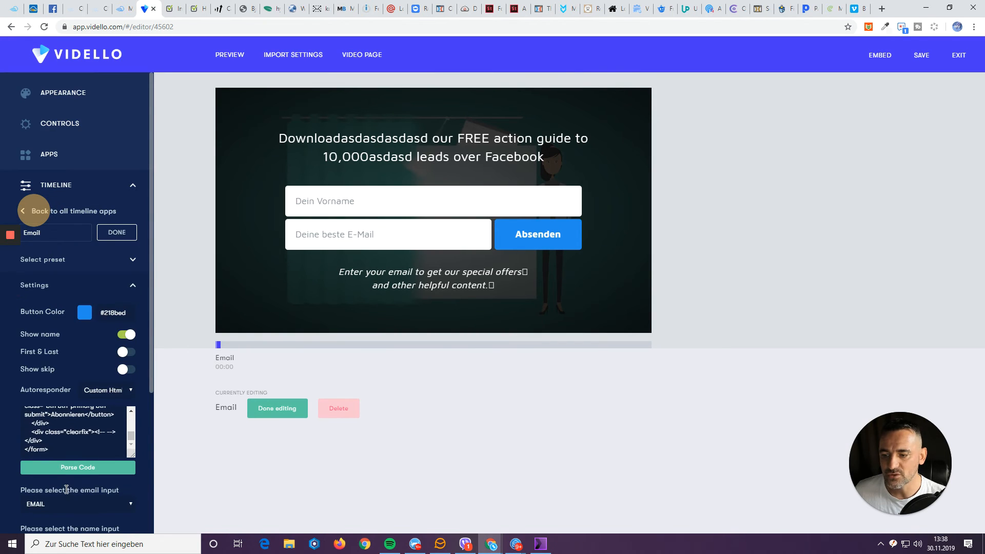
scroll(66, 490, down, 4)
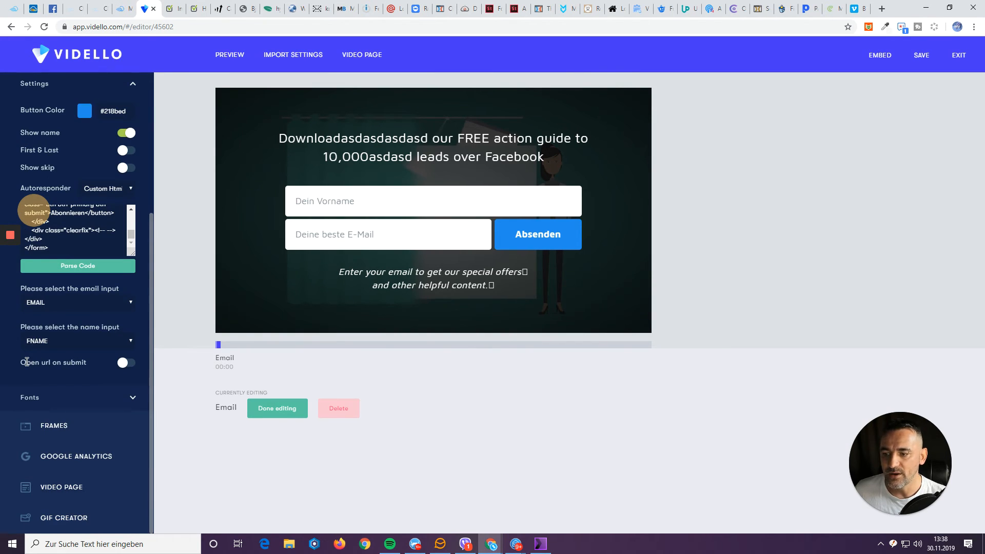
click(125, 364)
click(46, 393)
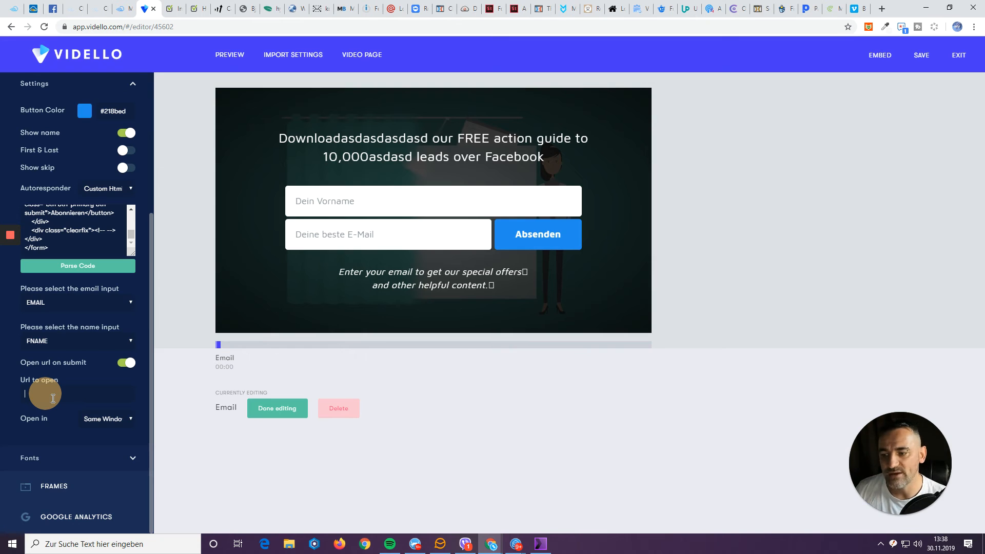
Keep the success page opening in Same Window, then switch to the MailingBoss profile-update window.
click(103, 420)
click(103, 420)
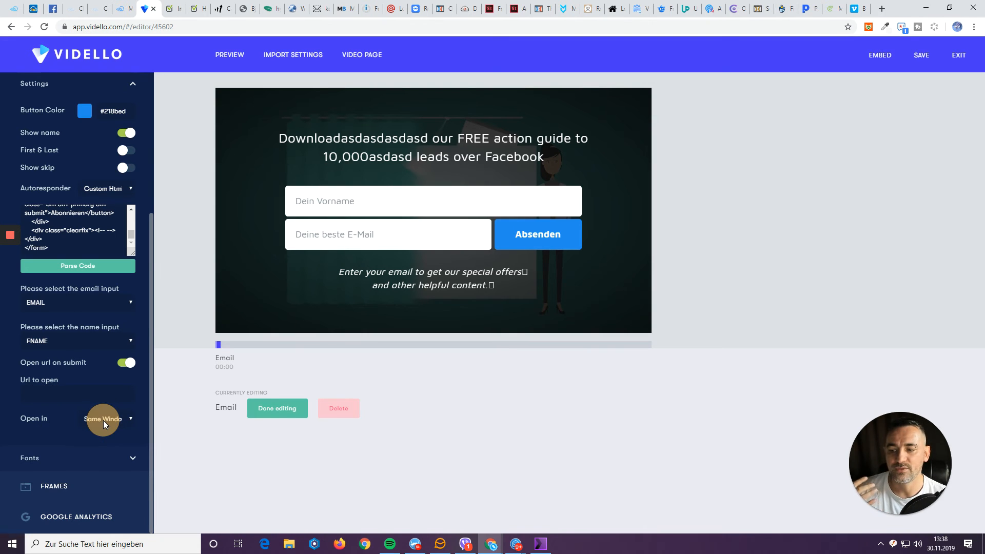
click(197, 412)
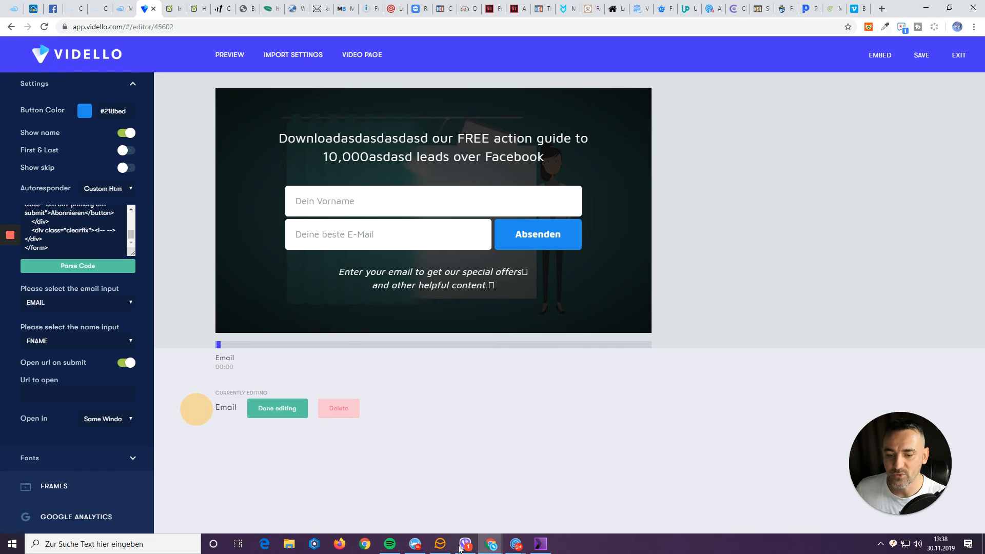
mouse_move(491, 543)
click(566, 505)
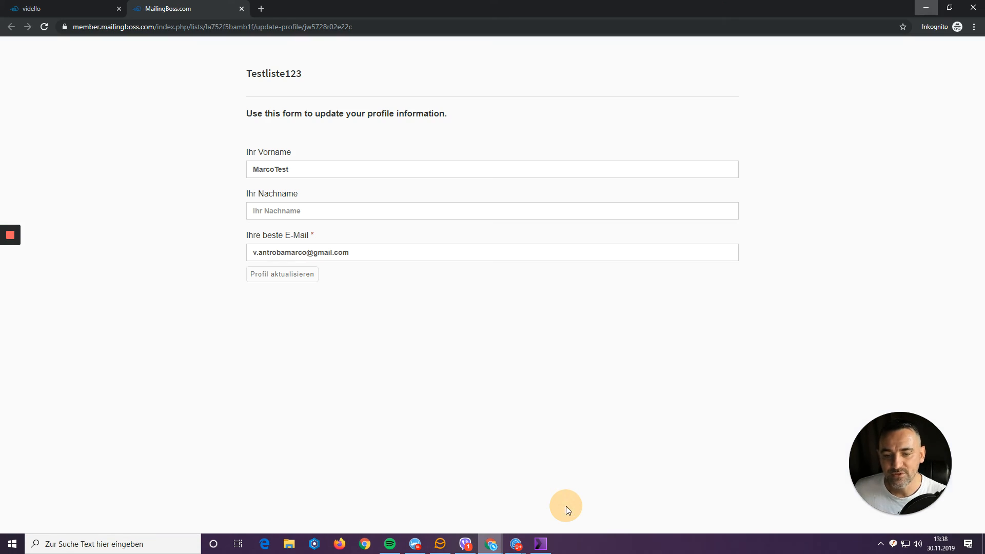
Dismiss the profile form's autofill, minimize MailingBoss and check the subscriber list tab.
click(297, 210)
click(214, 211)
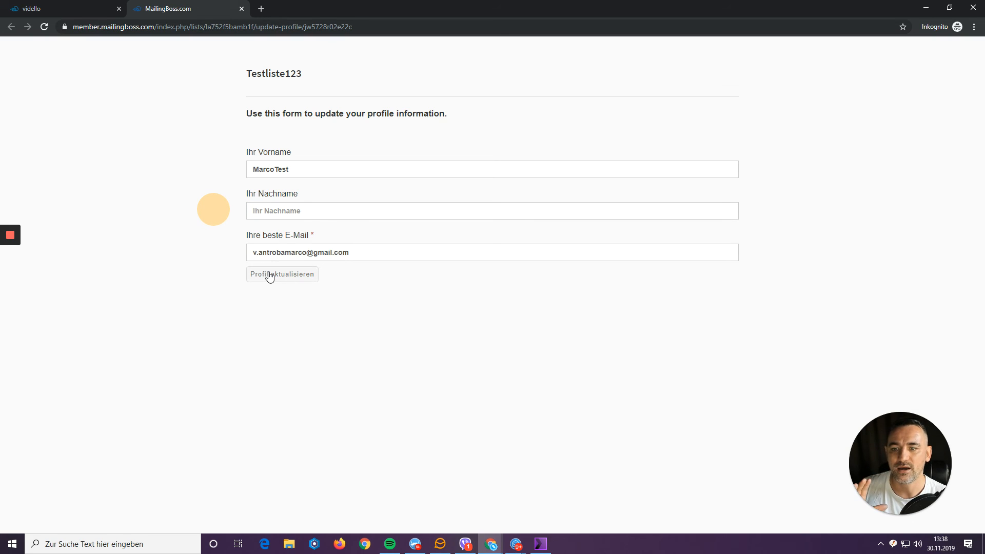
click(926, 7)
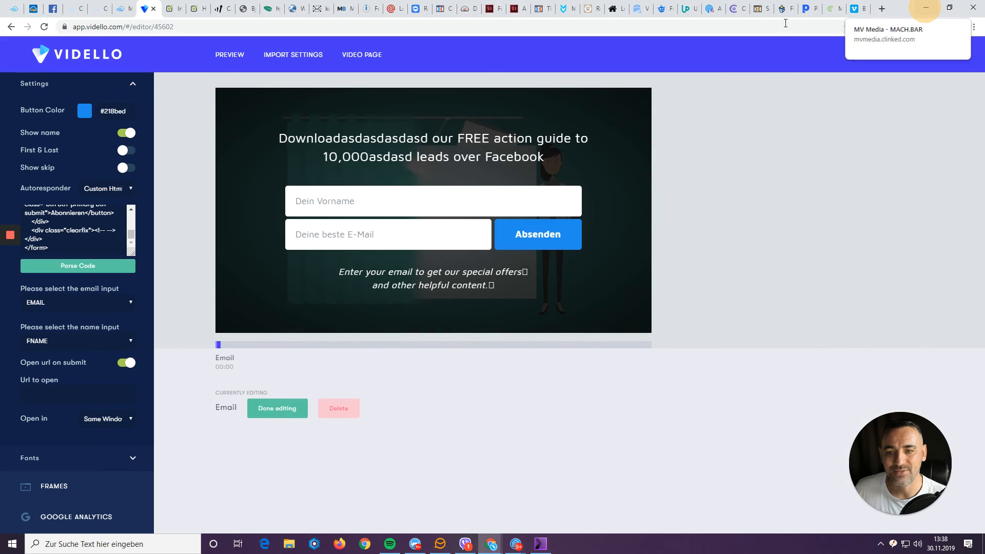
click(101, 9)
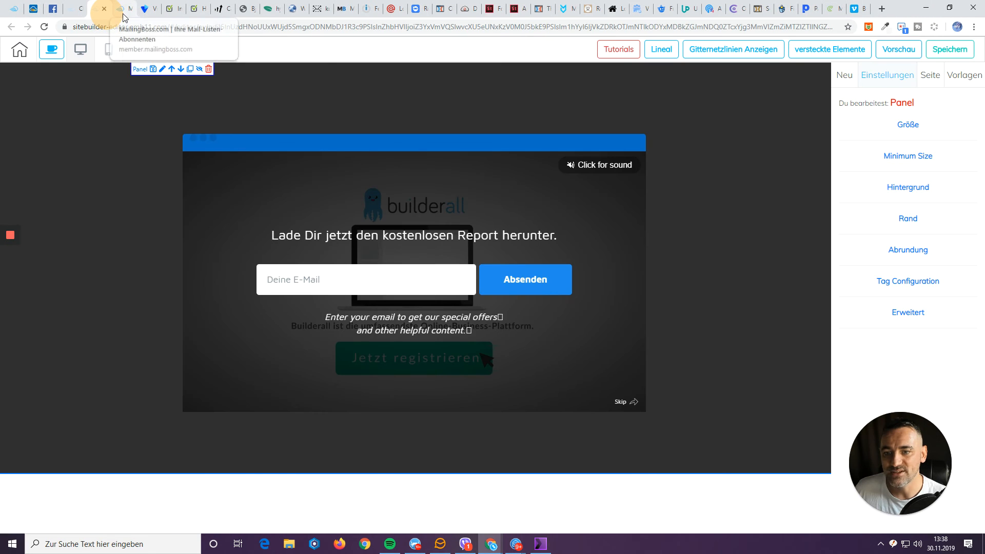
click(123, 15)
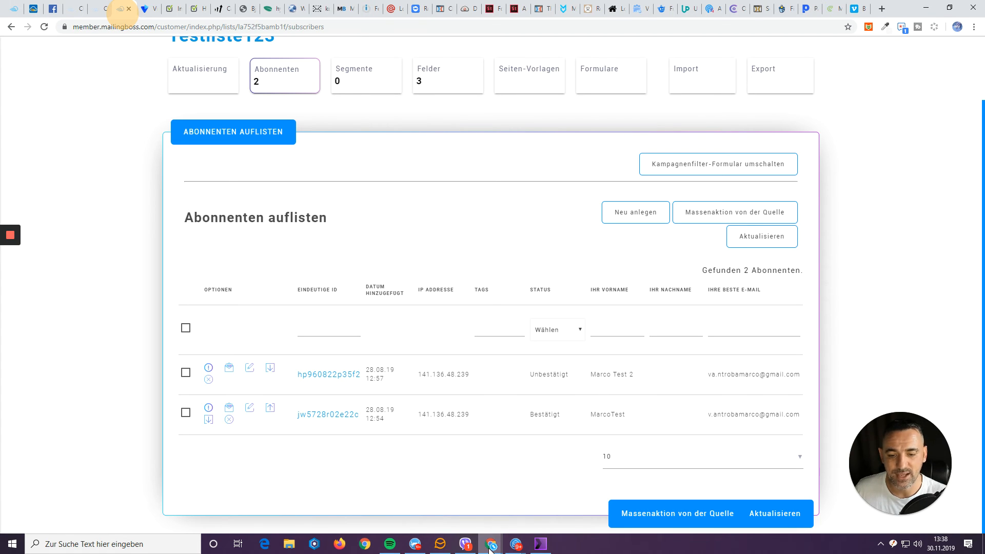
Close the incognito MailingBoss profile-update tab and reload the vidello test page with F5.
mouse_move(491, 543)
click(592, 495)
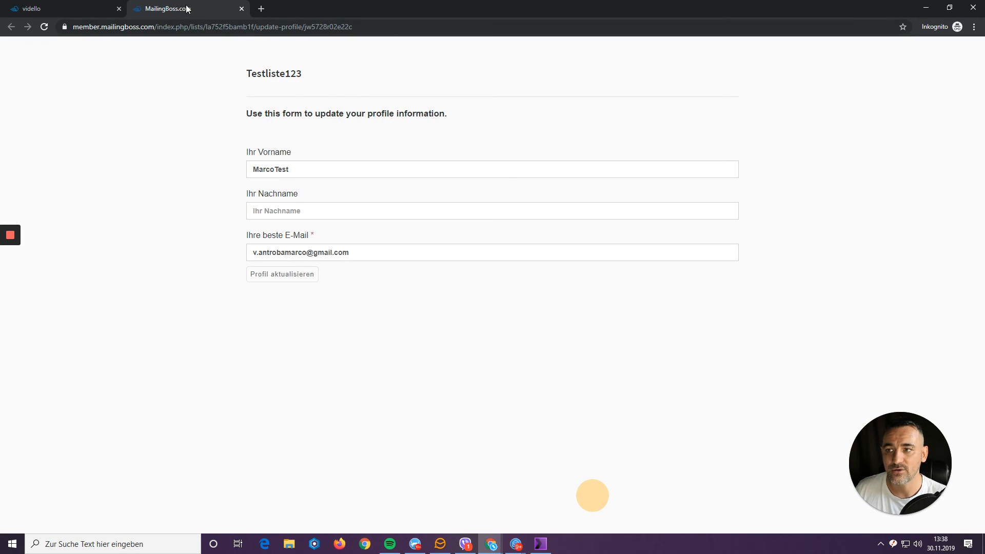
click(241, 8)
key(F5)
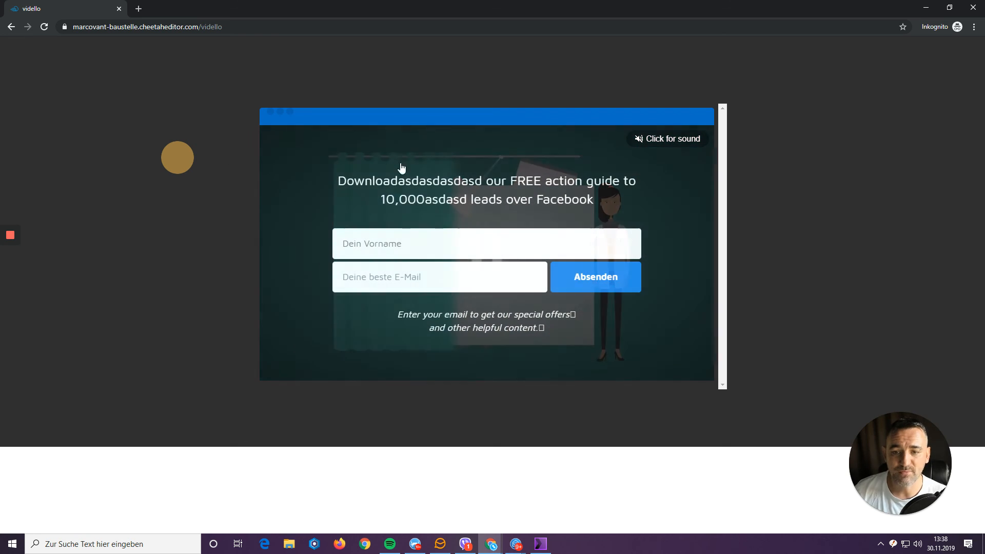
Enter a test first name in 'Dein Vorname' and a test e-mail address in 'Deine beste E-Mail', then submit.
click(387, 250)
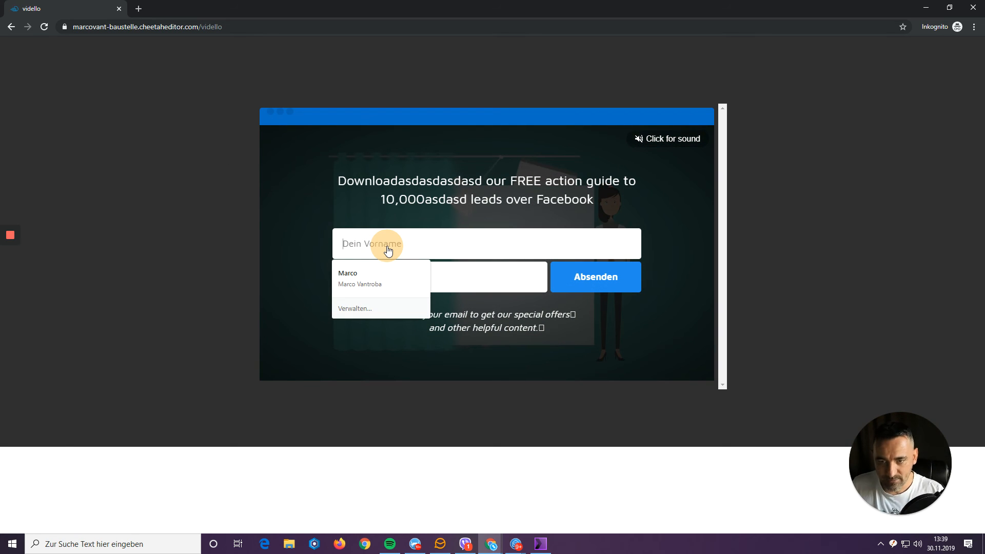
text(marco )
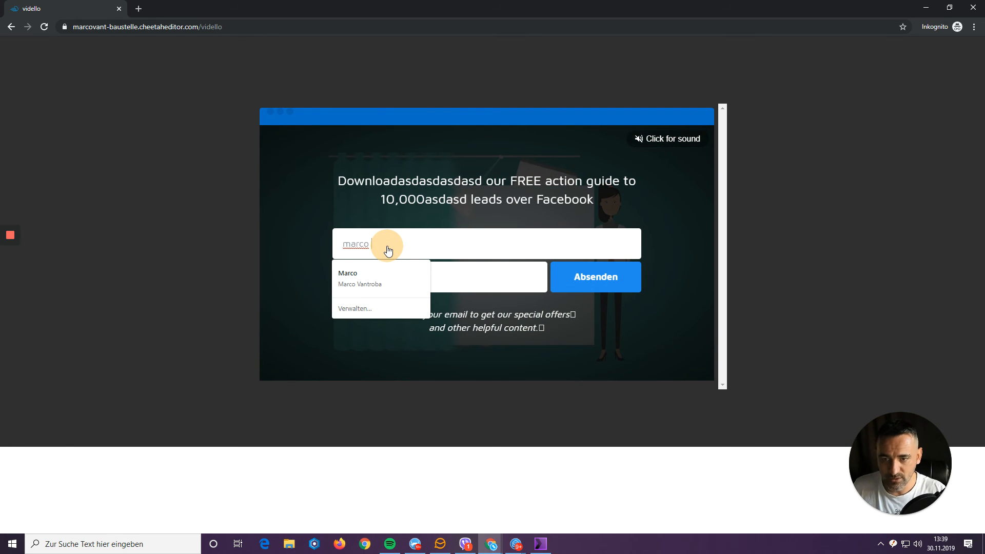
text(vidello )
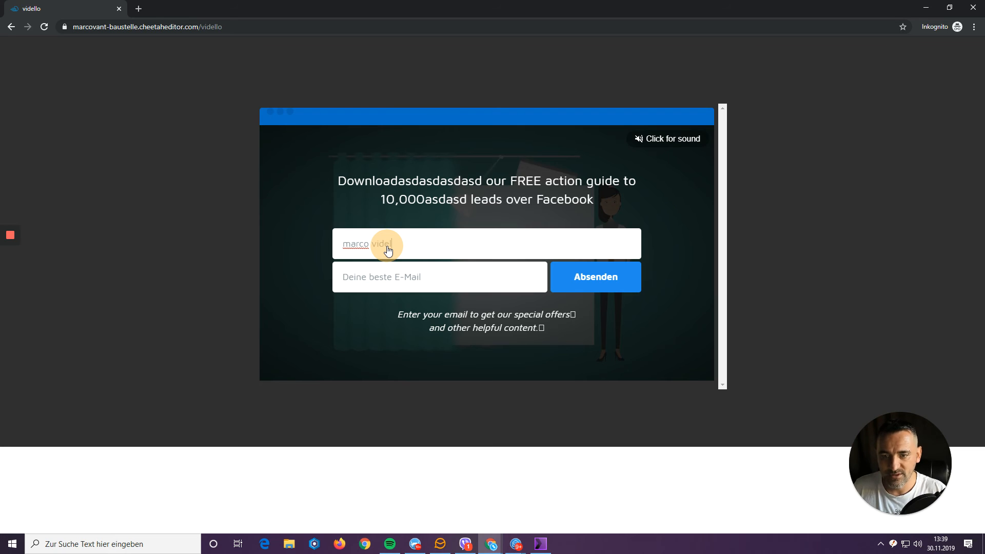
text(test)
key(Tab)
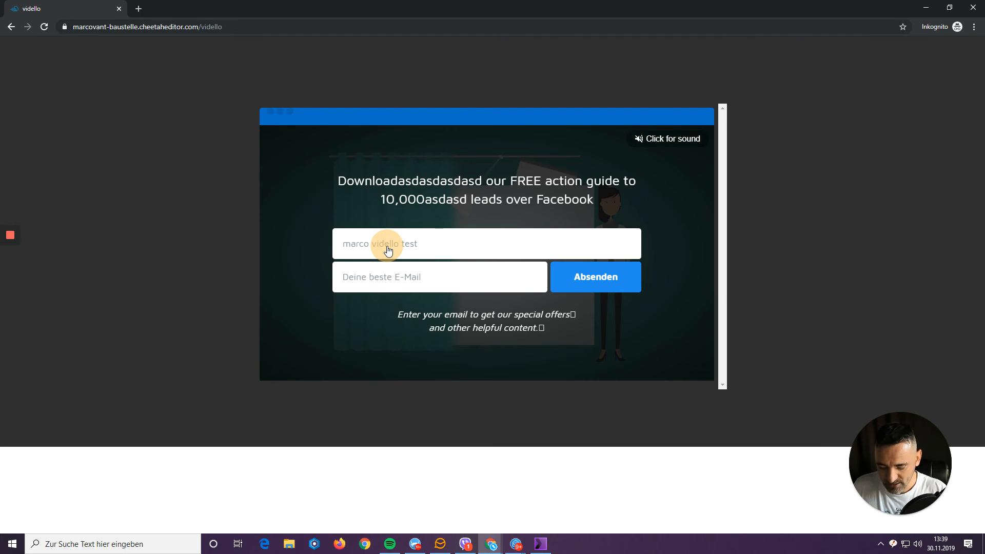
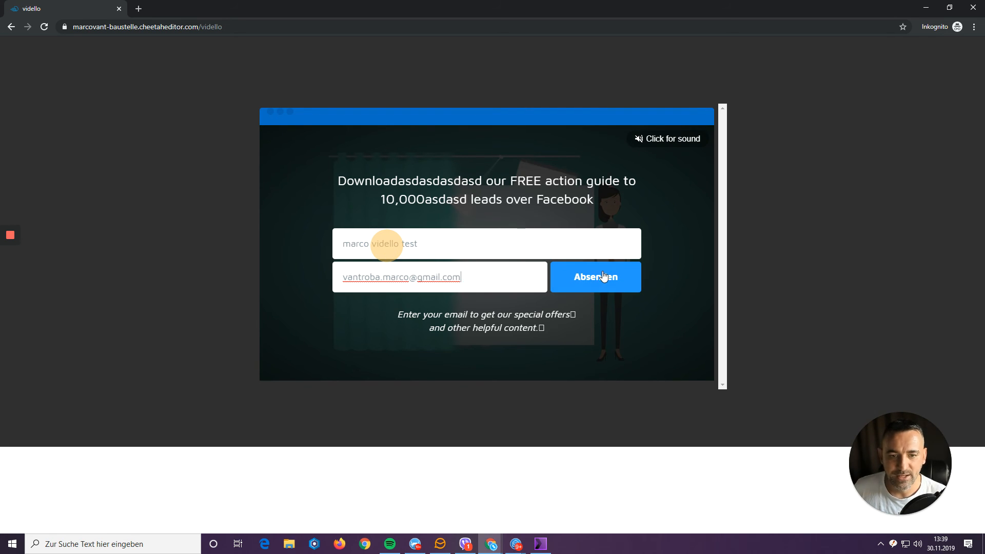
key(Return)
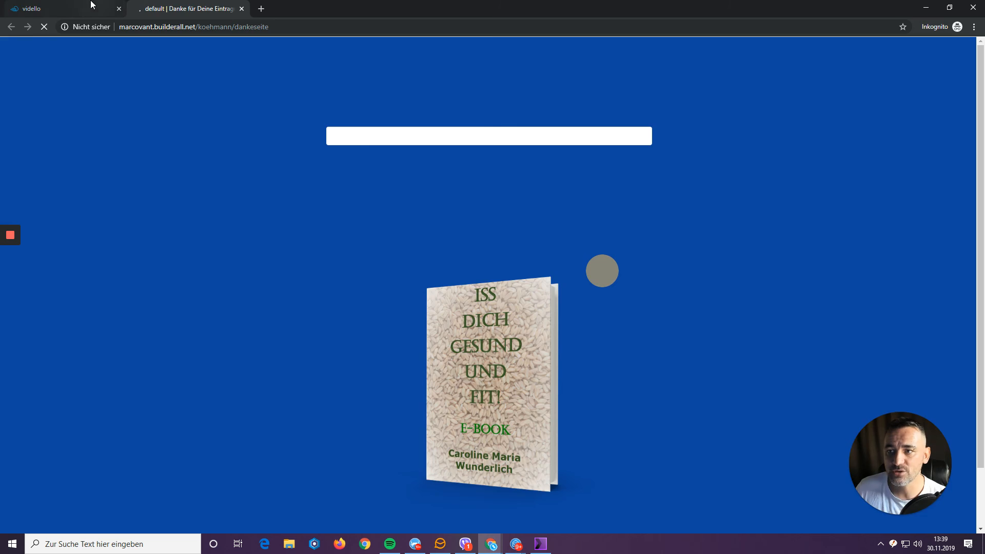
Check the 'Danke' thank-you tab, return to the playing video, and minimize the incognito test window.
click(72, 9)
click(151, 9)
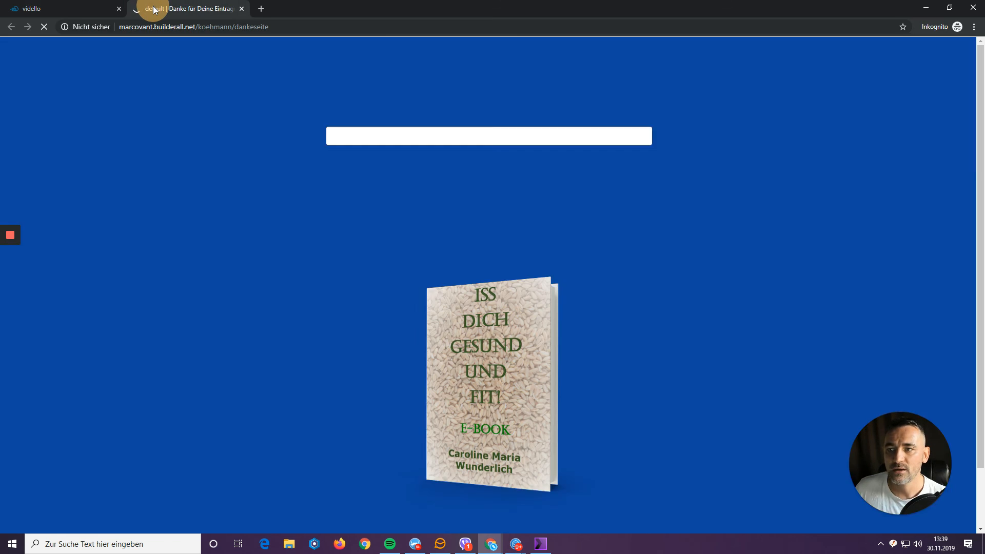
click(78, 6)
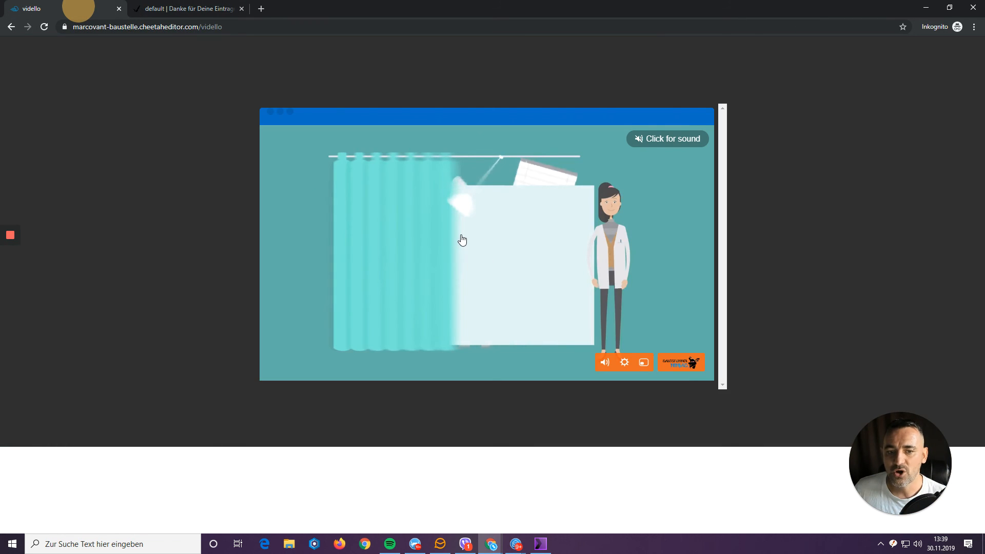
click(520, 245)
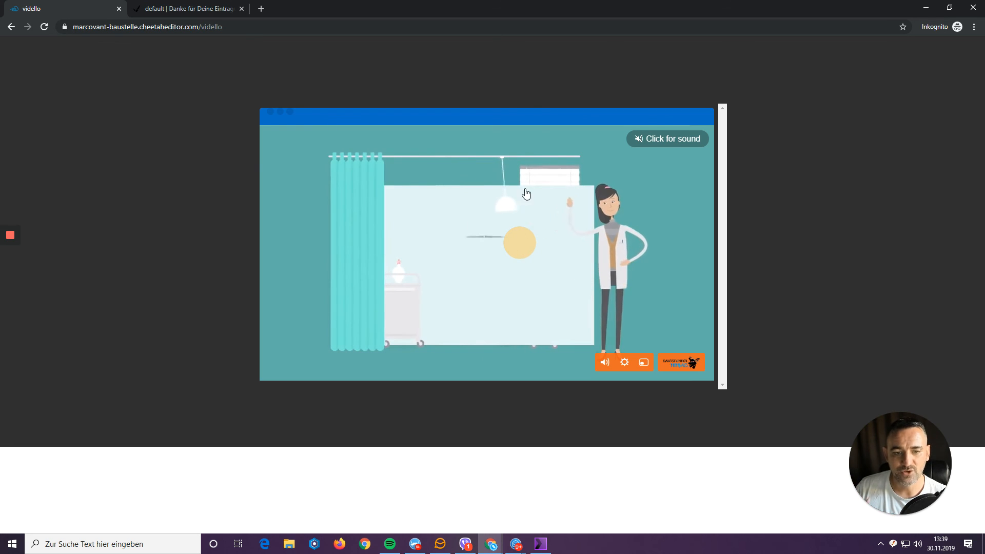
click(925, 9)
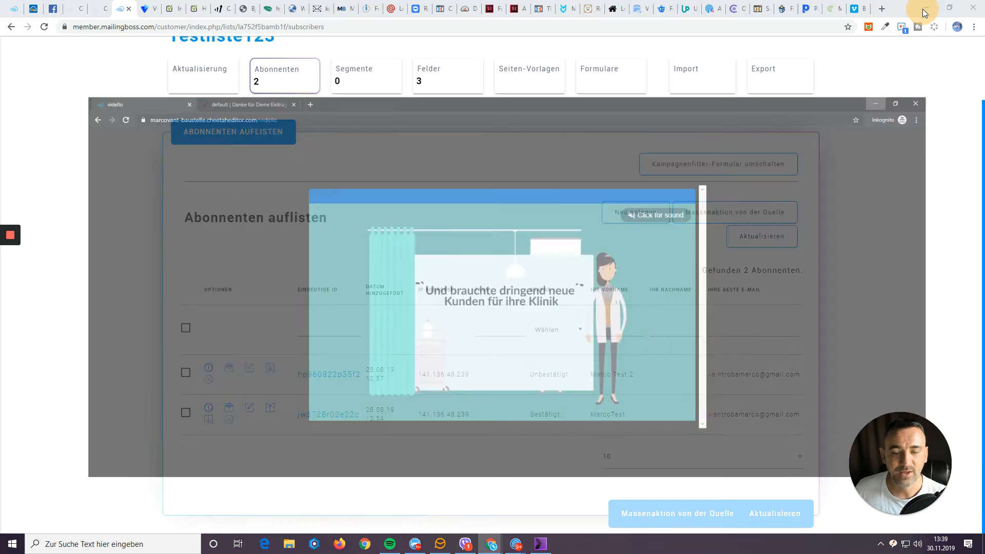
Reload Testliste123's Abonnenten list, highlight the new sign-up's e-mail and 13:38 time, then return to Vidello.
click(308, 104)
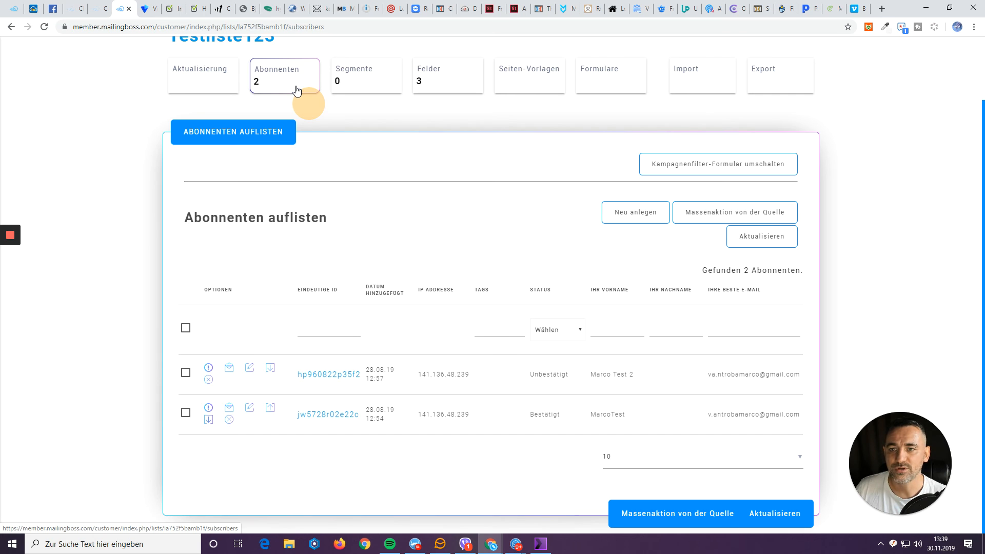
click(296, 87)
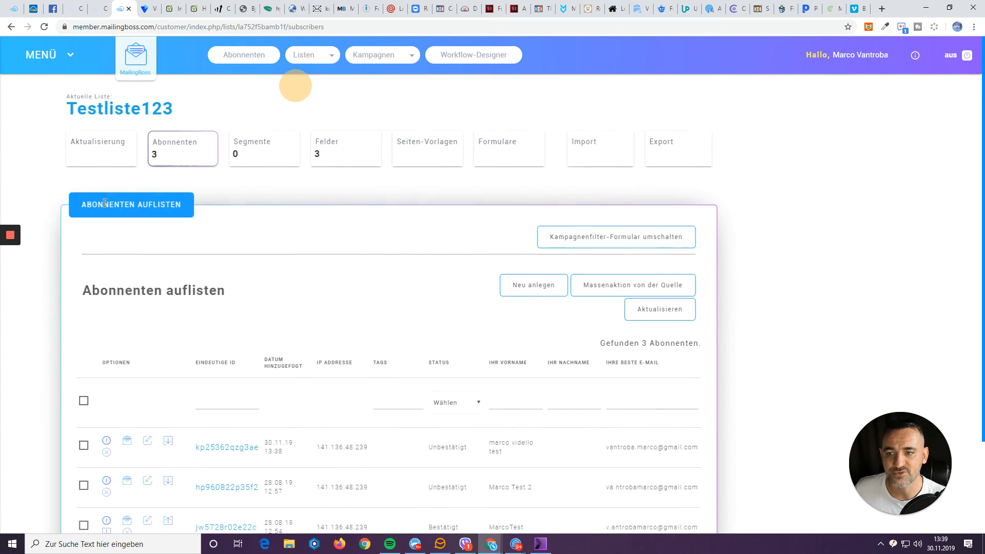
scroll(205, 231, down, 3)
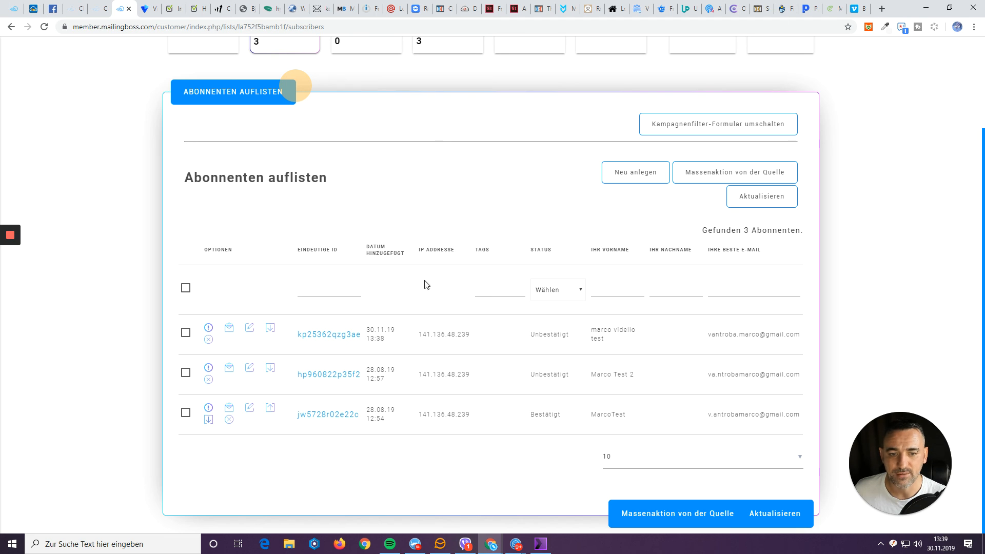
drag(708, 334, 796, 333)
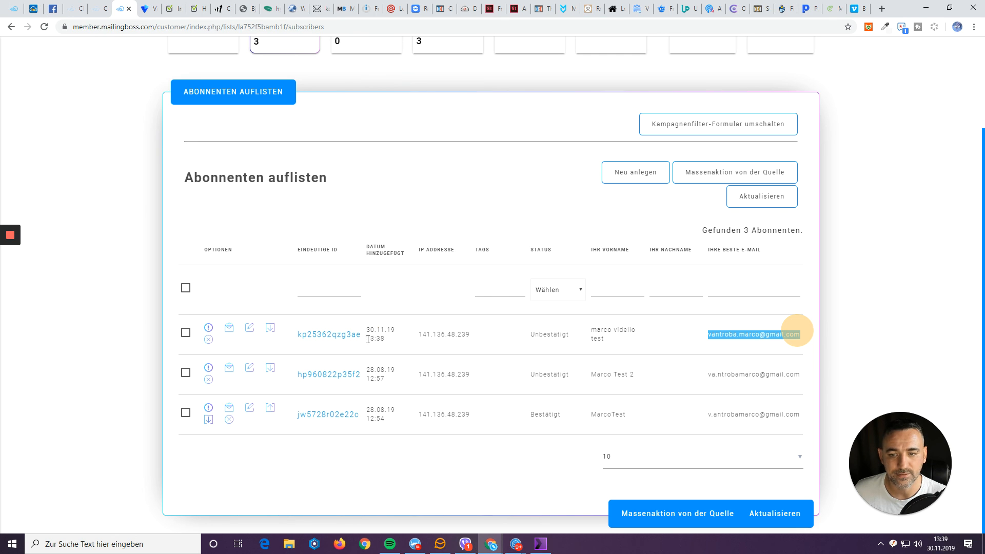
drag(368, 338, 385, 339)
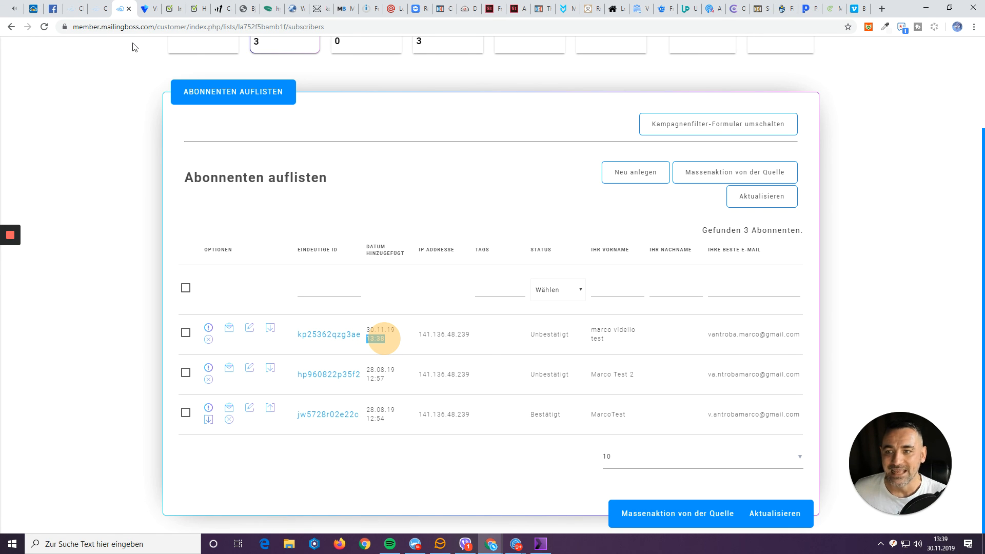
click(143, 12)
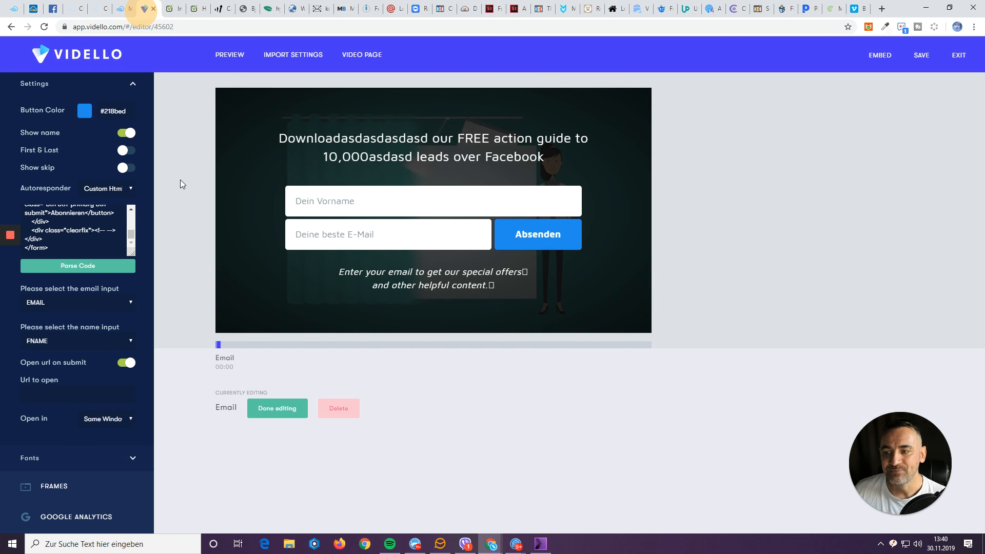
Switch off 'Show name' so the opt-in keeps only the 'Deine beste E-Mail' field.
click(123, 134)
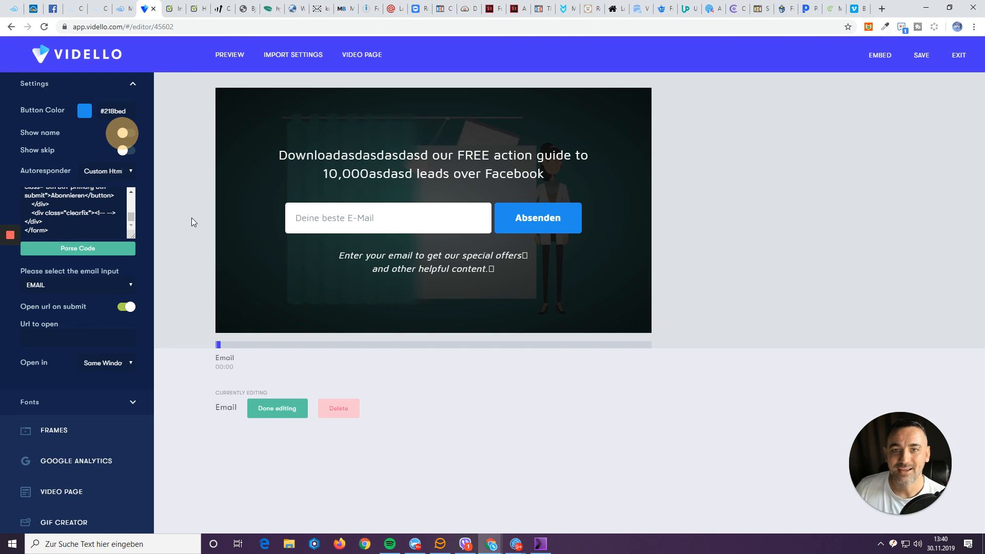
mouse_move(10, 236)
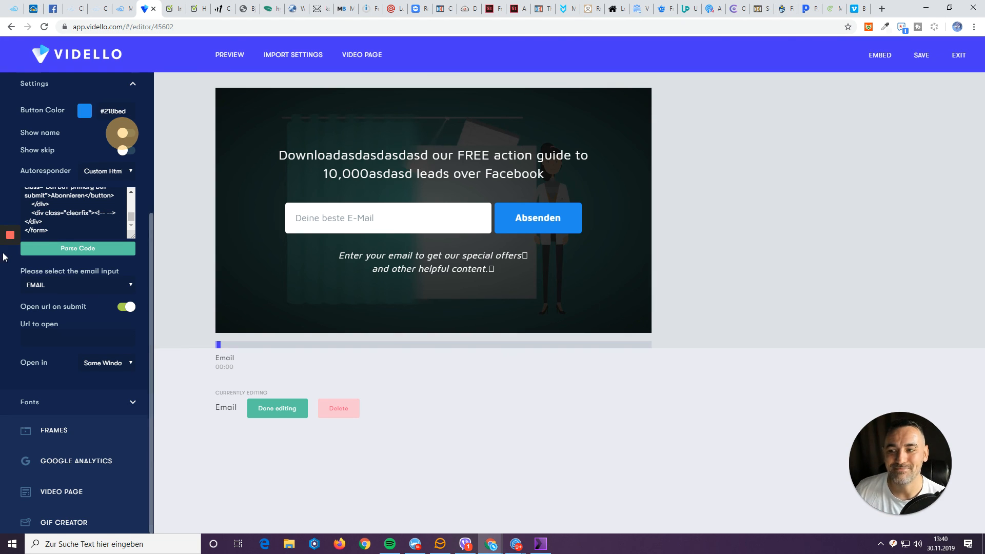